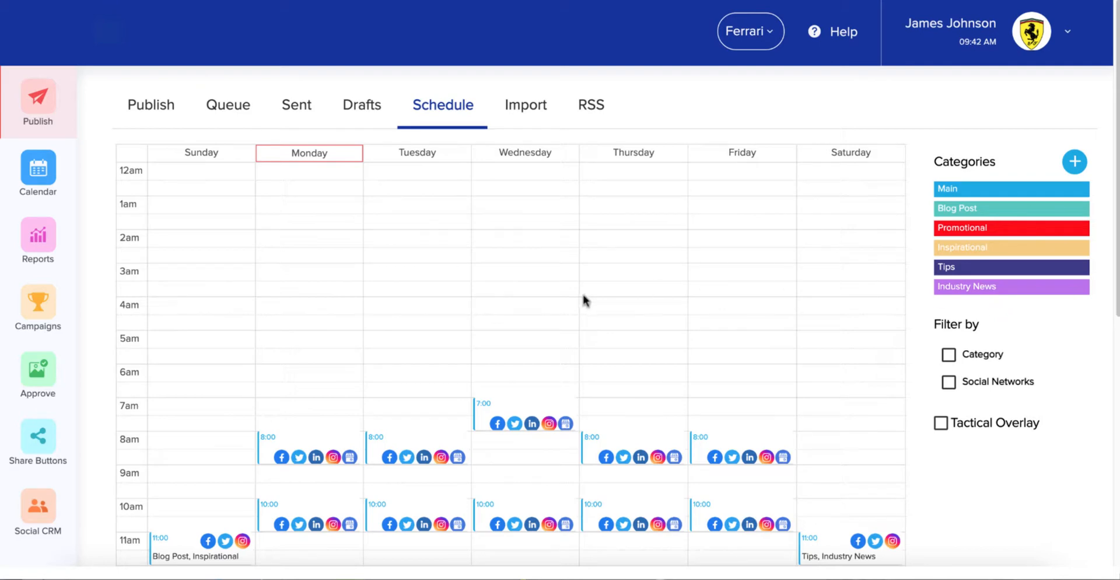
Turn off Twitter, LinkedIn, Instagram and Google Business for Monday's 8:00 AM weekly post time, leaving only Facebook on, and save
{"action": "scroll", "coordinate": [579, 300], "scroll_direction": "down", "scroll_amount": 1}
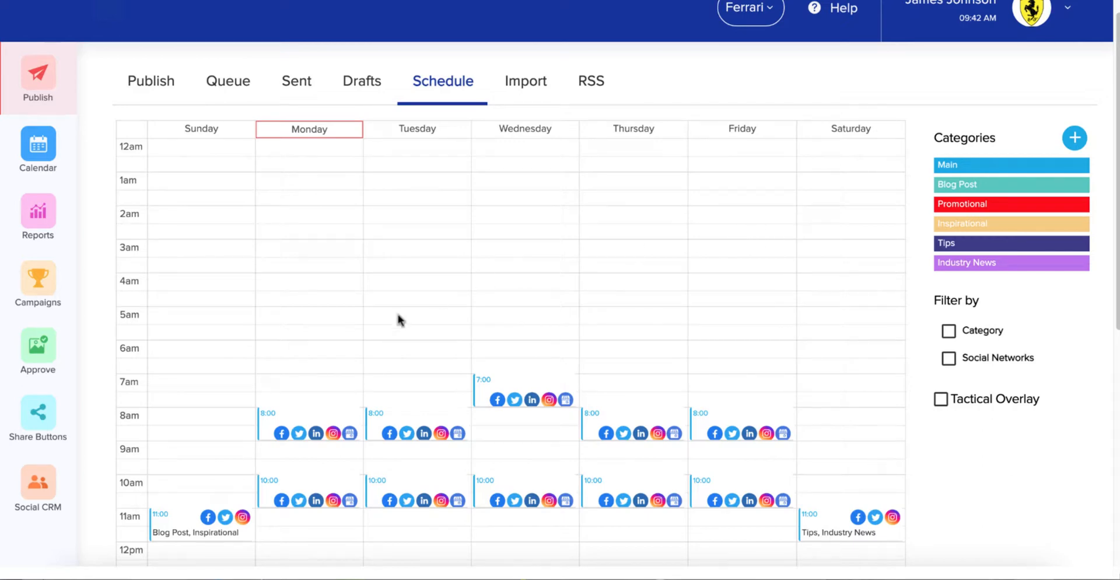
{"action": "scroll", "coordinate": [371, 423], "scroll_direction": "down", "scroll_amount": 2}
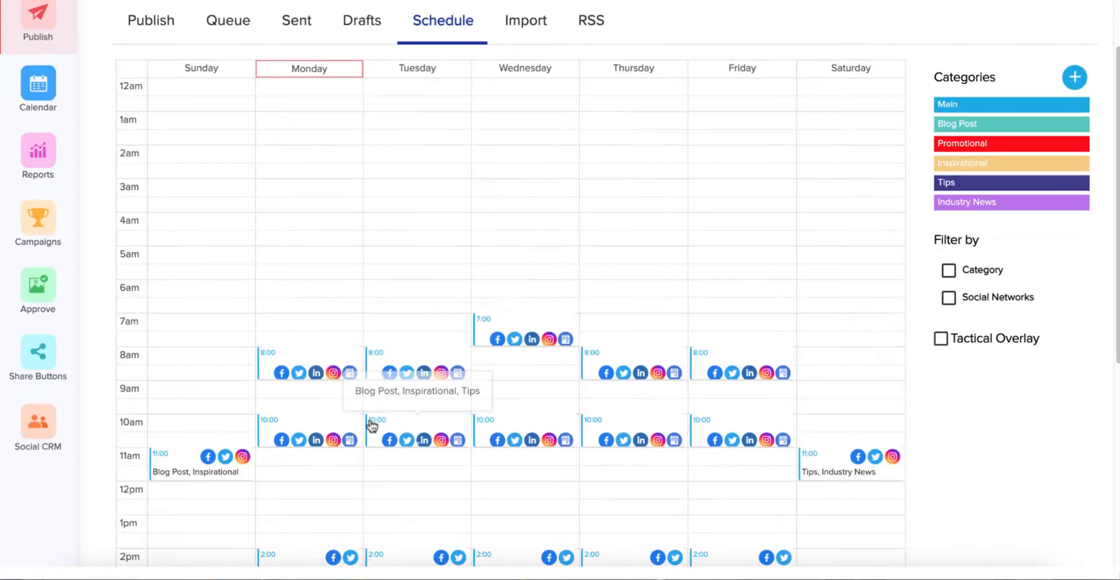
{"action": "scroll", "coordinate": [373, 420], "scroll_direction": "down", "scroll_amount": 2}
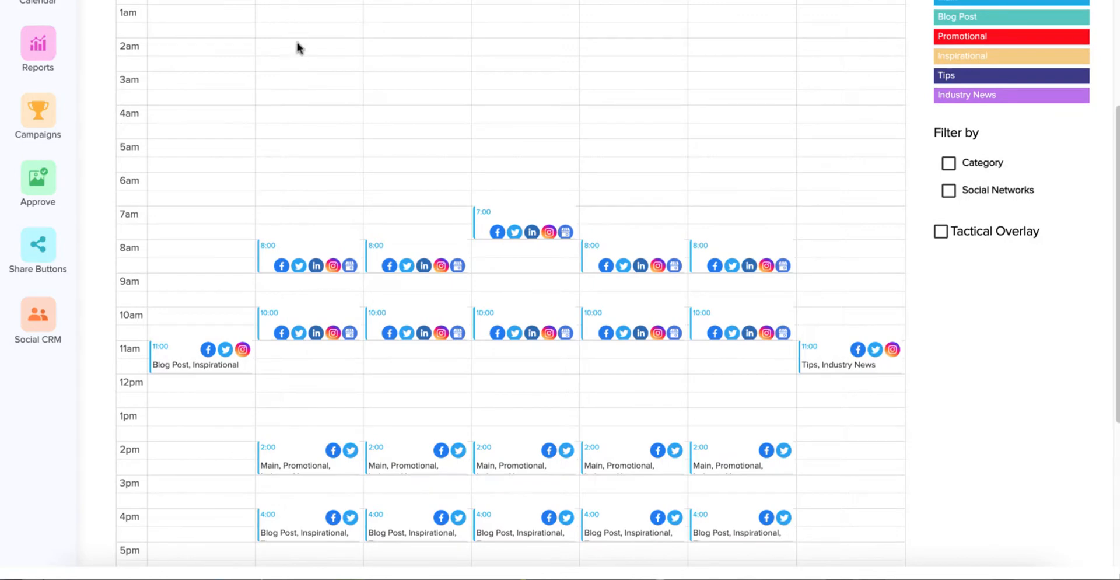
{"action": "scroll", "coordinate": [296, 76], "scroll_direction": "down", "scroll_amount": 2}
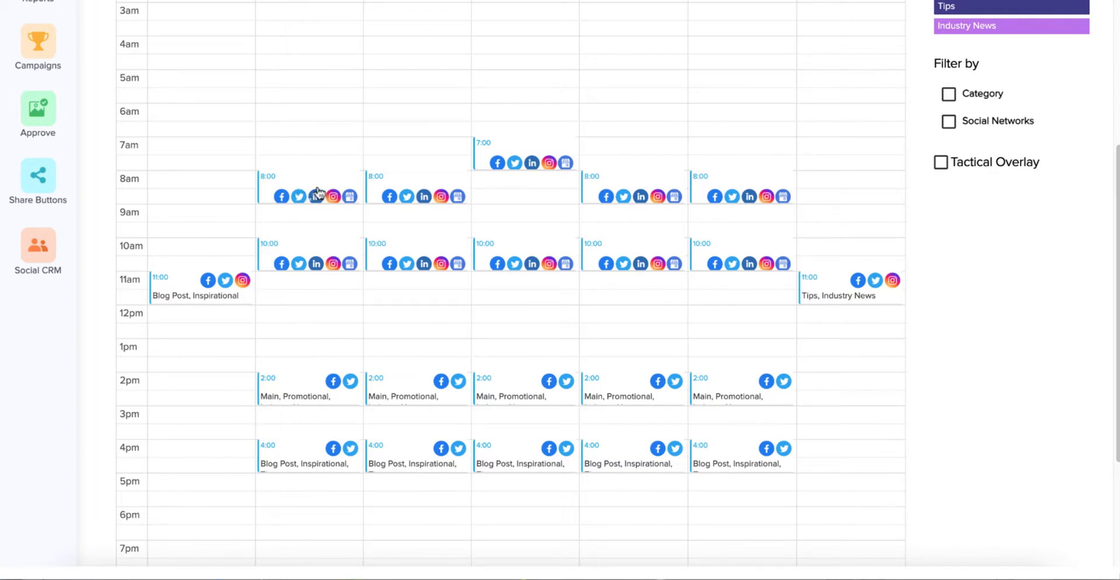
{"action": "scroll", "coordinate": [317, 192], "scroll_direction": "up", "scroll_amount": 3}
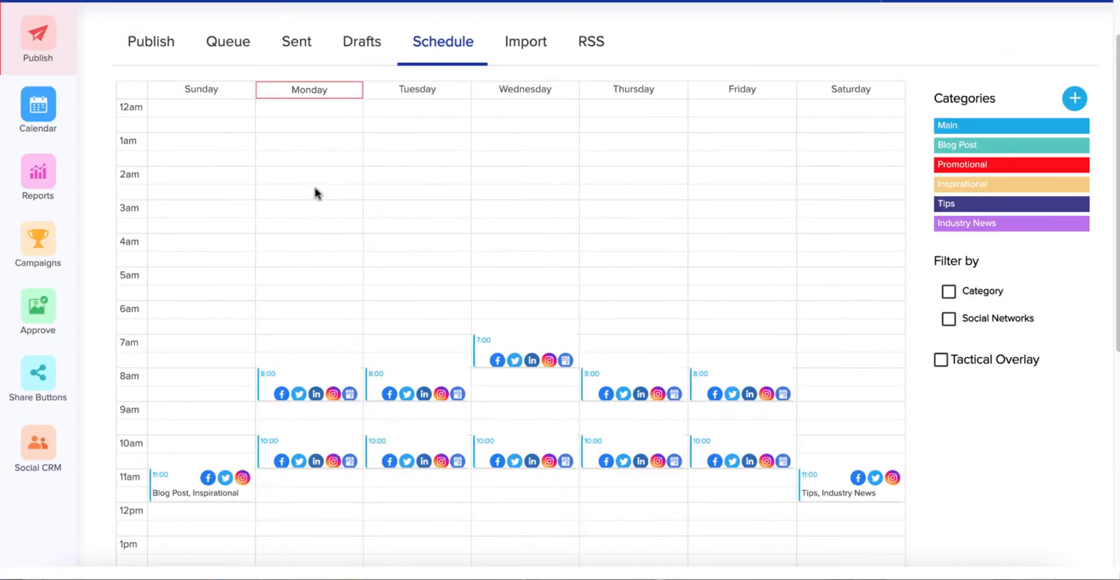
{"action": "mouse_move", "coordinate": [296, 377]}
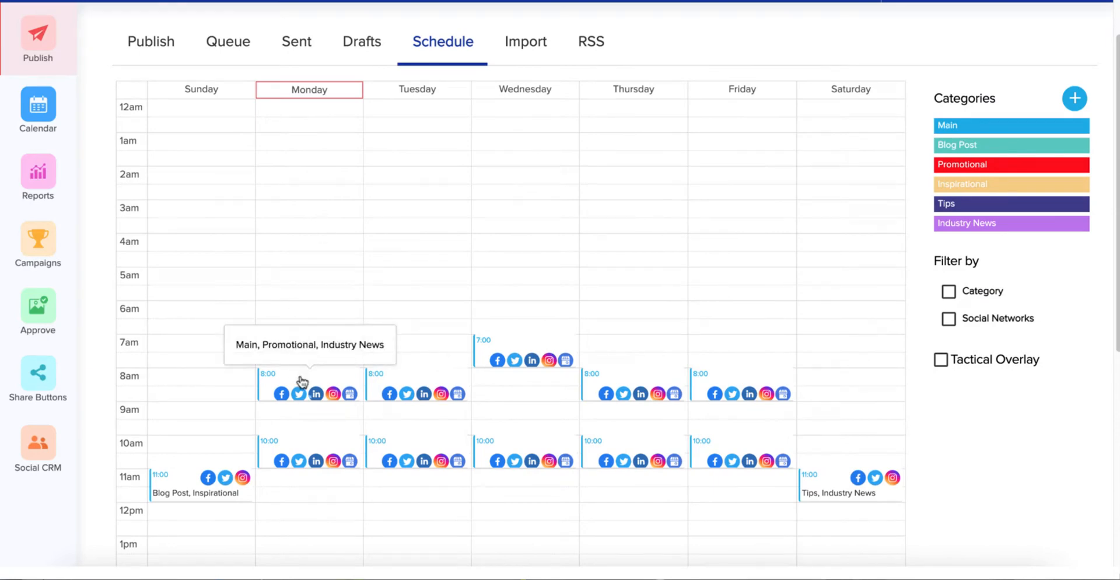
{"action": "left_click", "coordinate": [300, 379]}
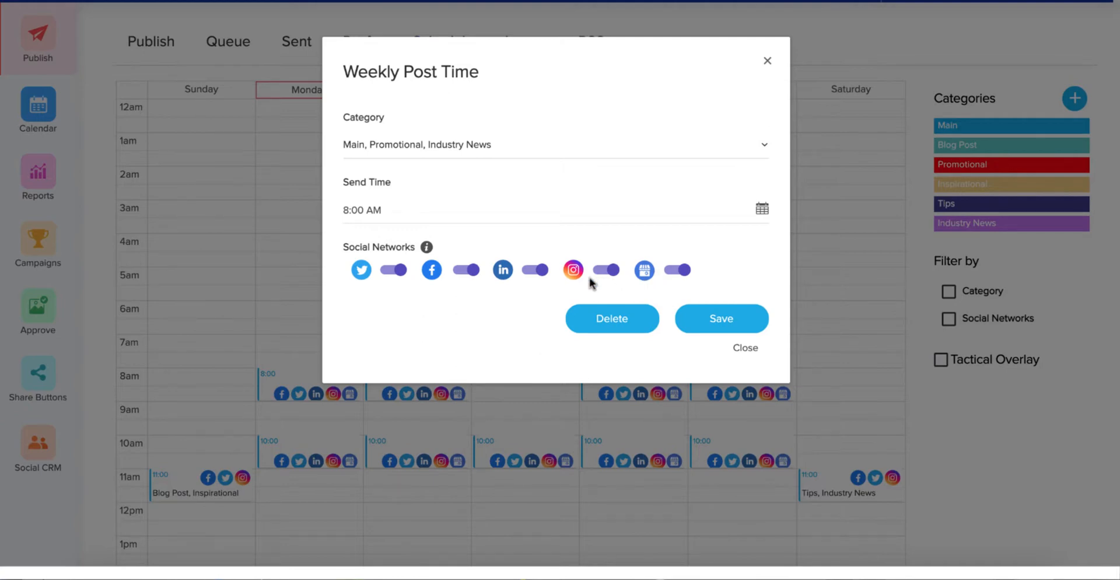
{"action": "left_click", "coordinate": [394, 270]}
{"action": "left_click", "coordinate": [534, 271]}
{"action": "left_click", "coordinate": [606, 270]}
{"action": "left_click", "coordinate": [676, 270]}
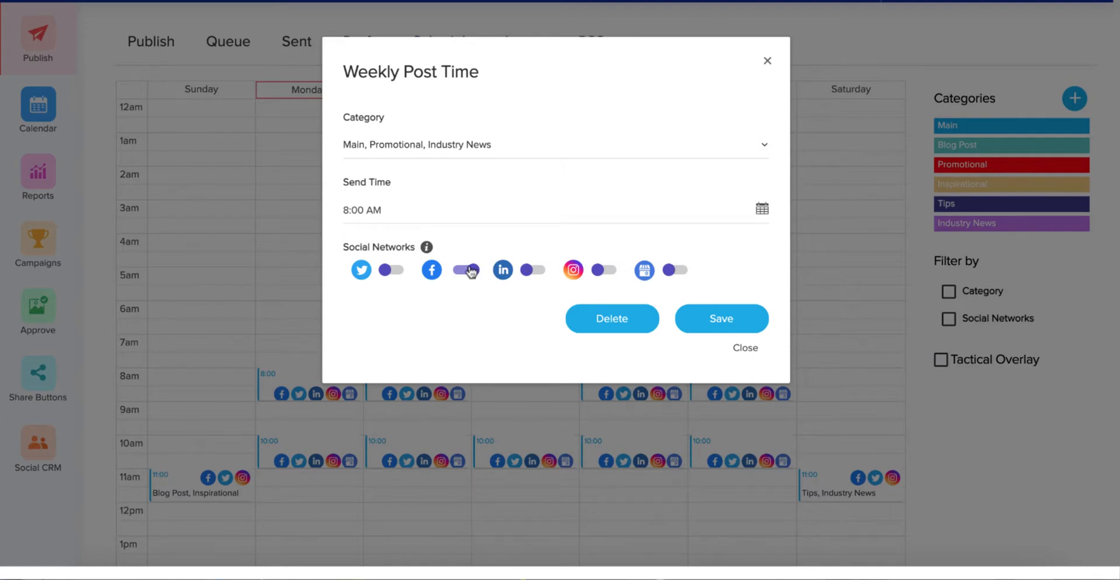
{"action": "left_click", "coordinate": [707, 317]}
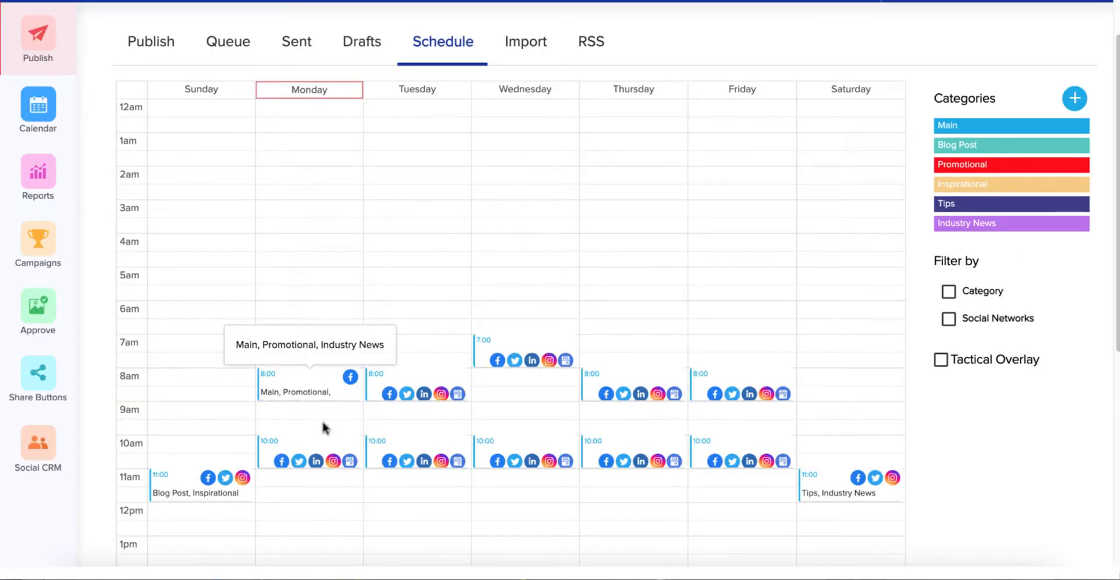
Turn off Facebook for Monday's 10:00 AM weekly post time, then save and close it
{"action": "left_click", "coordinate": [316, 455]}
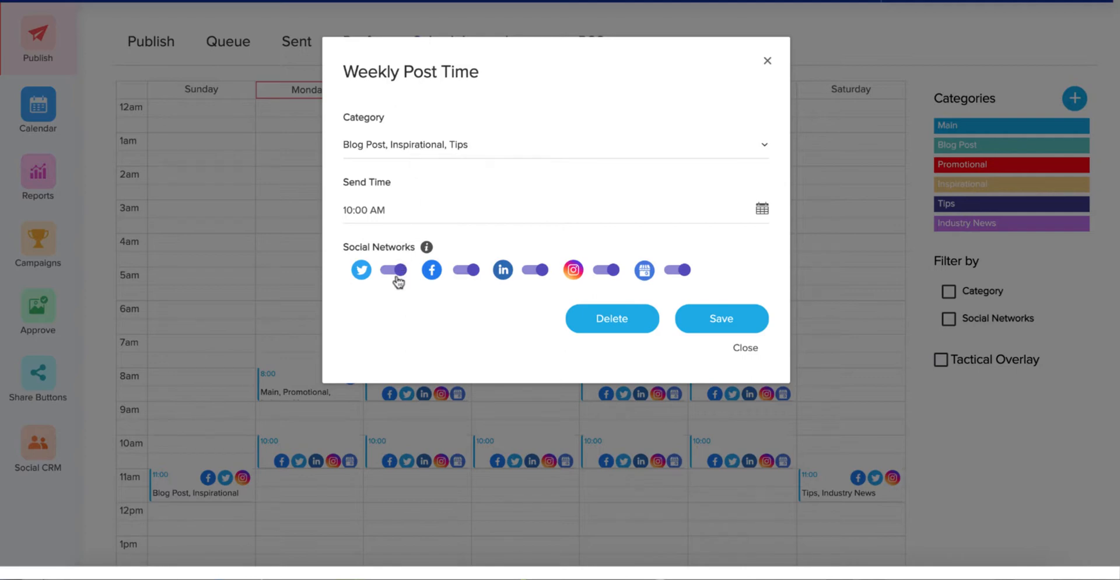
{"action": "left_click", "coordinate": [471, 272]}
{"action": "left_click", "coordinate": [745, 349]}
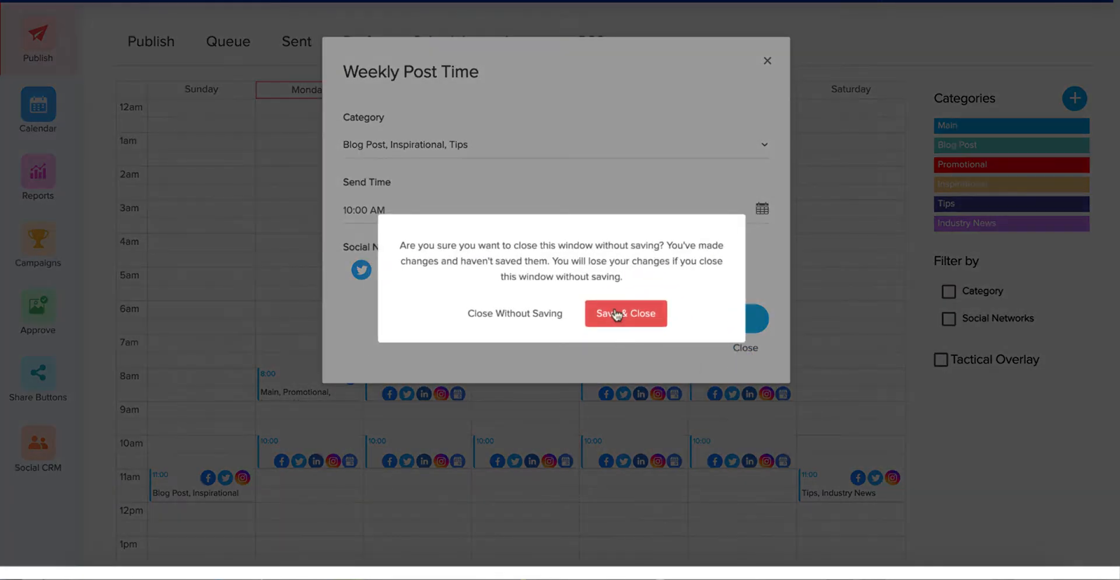
{"action": "left_click", "coordinate": [633, 316]}
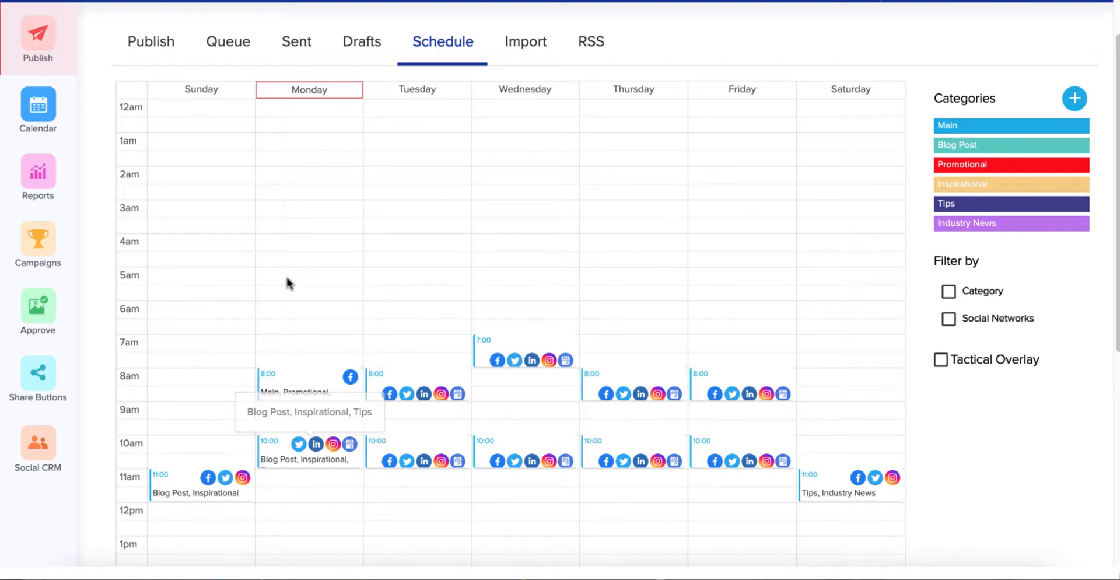
{"action": "scroll", "coordinate": [286, 266], "scroll_direction": "up", "scroll_amount": 1}
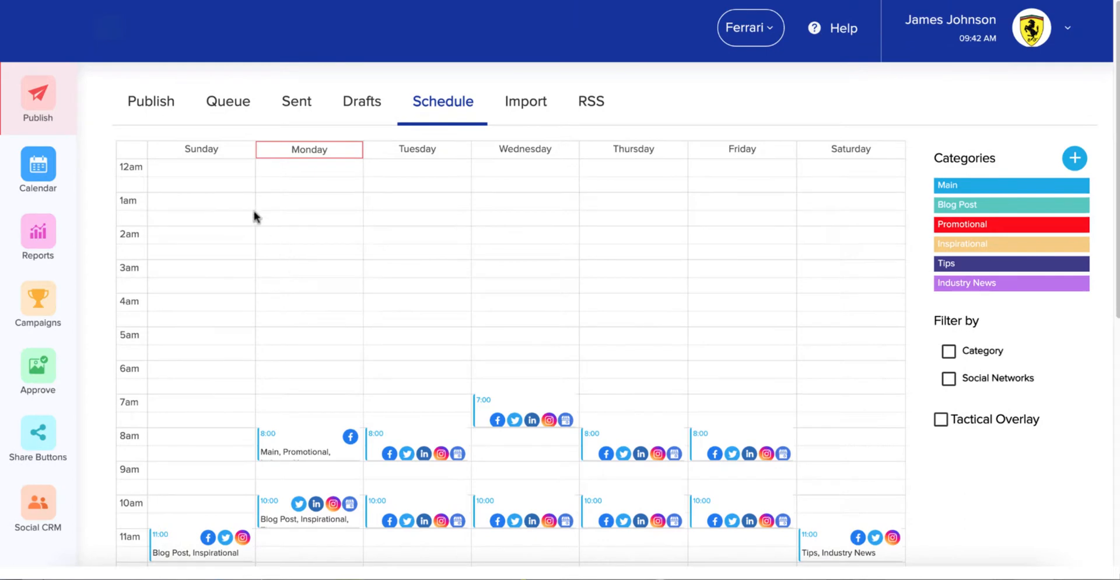
{"action": "left_click", "coordinate": [150, 102]}
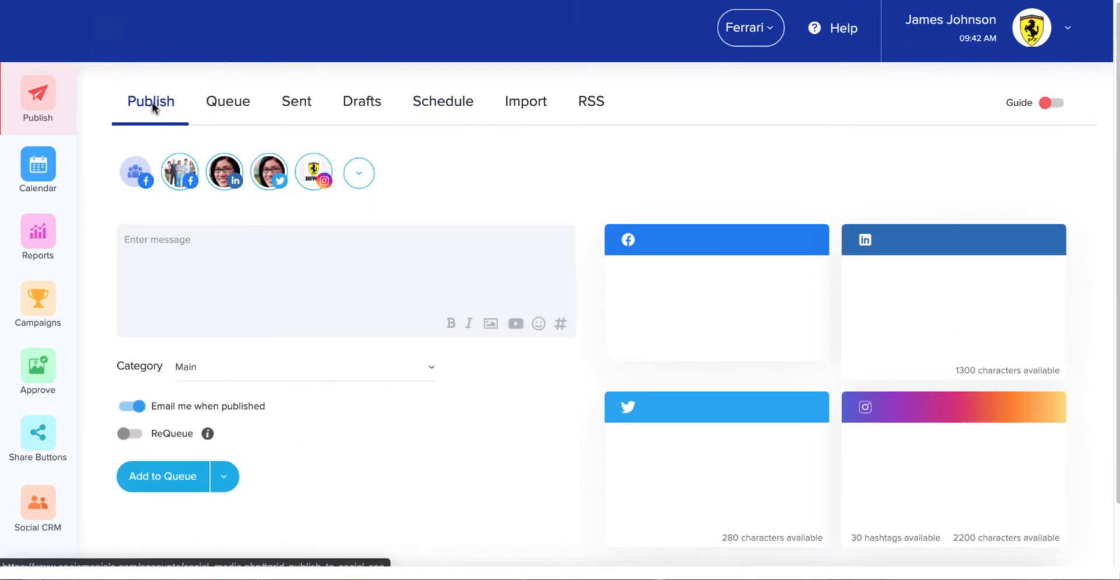
{"action": "left_click", "coordinate": [185, 238]}
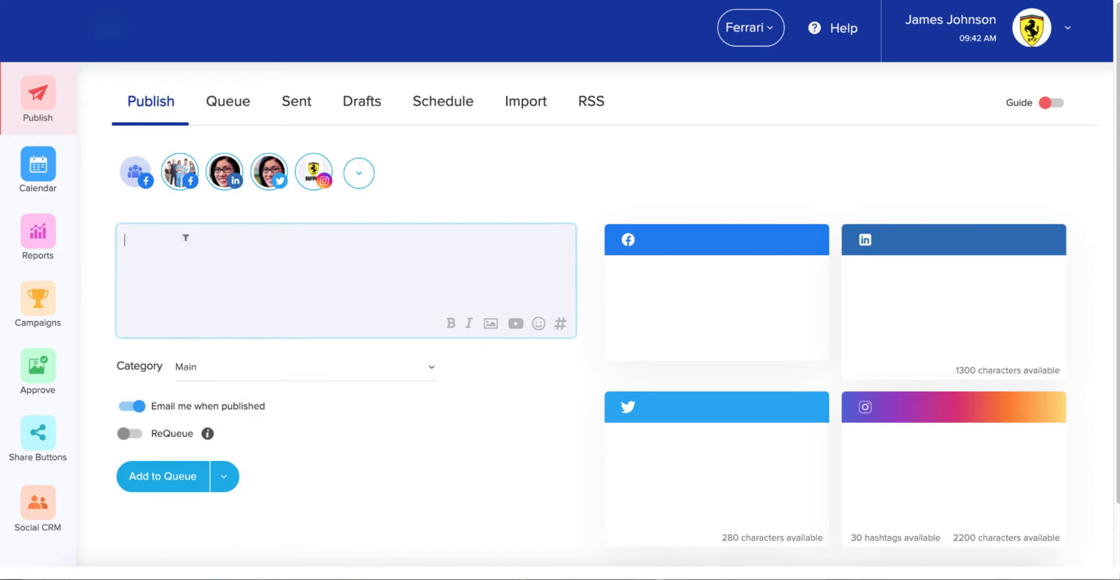
{"action": "type", "text": "I"}
{"action": "type", "text": "ove fe"}
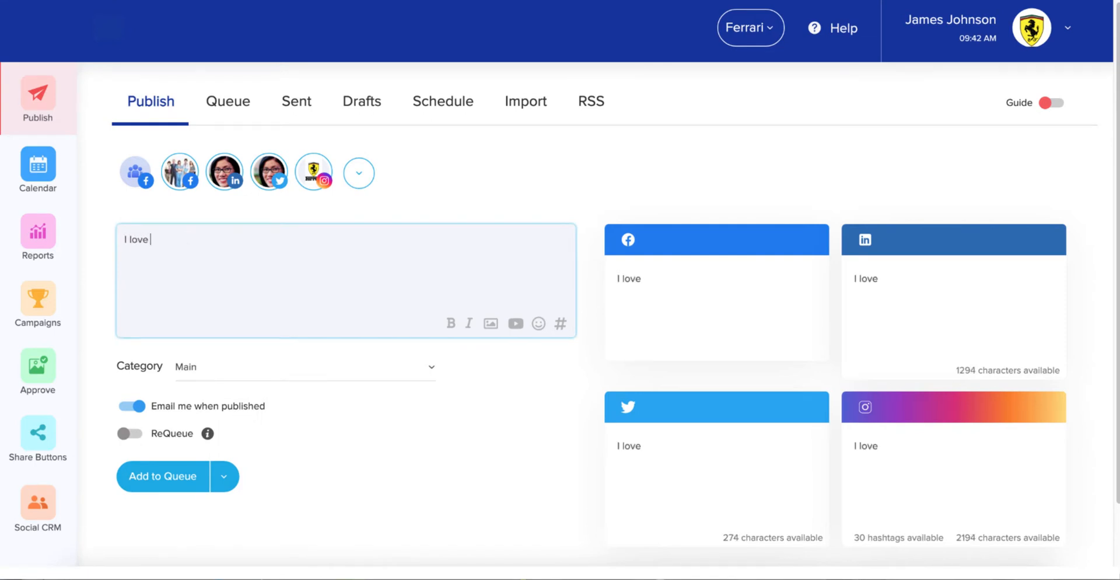
{"action": "key", "text": "BackSpace"}
{"action": "key", "text": "BackSpace"}
{"action": "type", "text": "Ferra"}
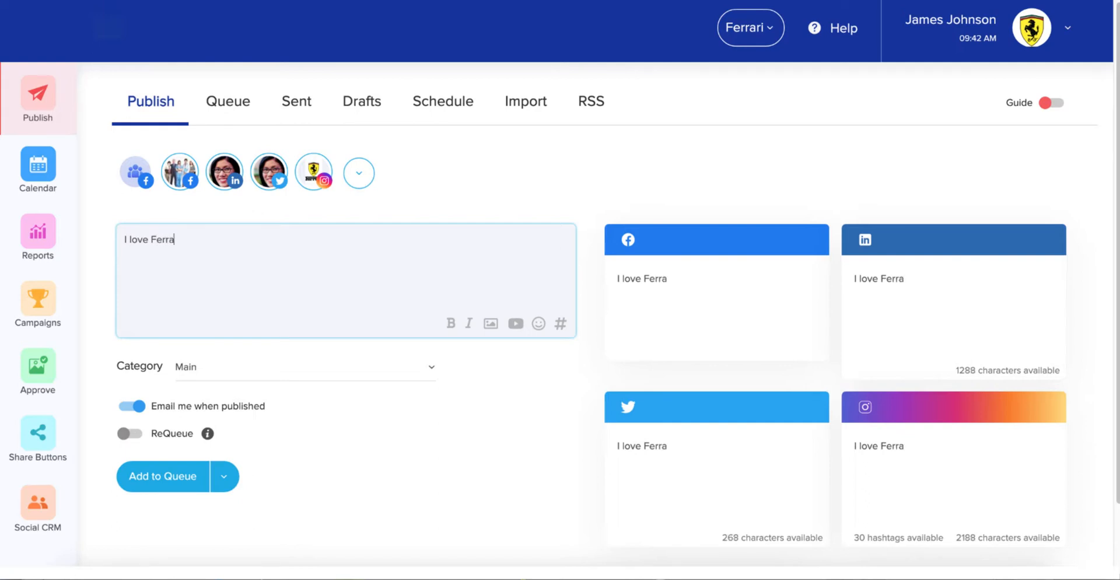
{"action": "type", "text": "ris! https"}
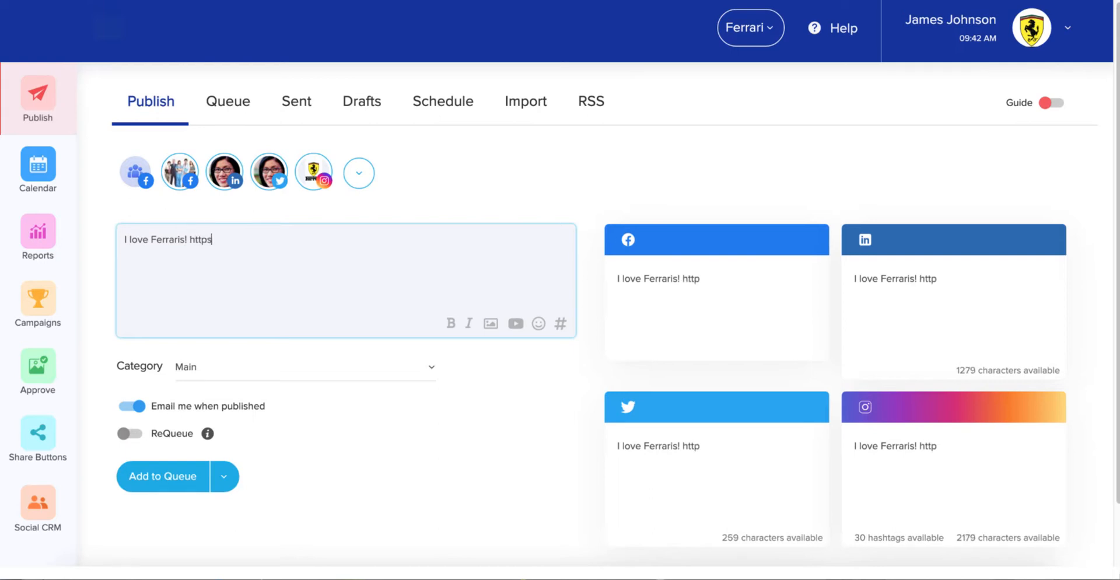
{"action": "type", "text": "://www"}
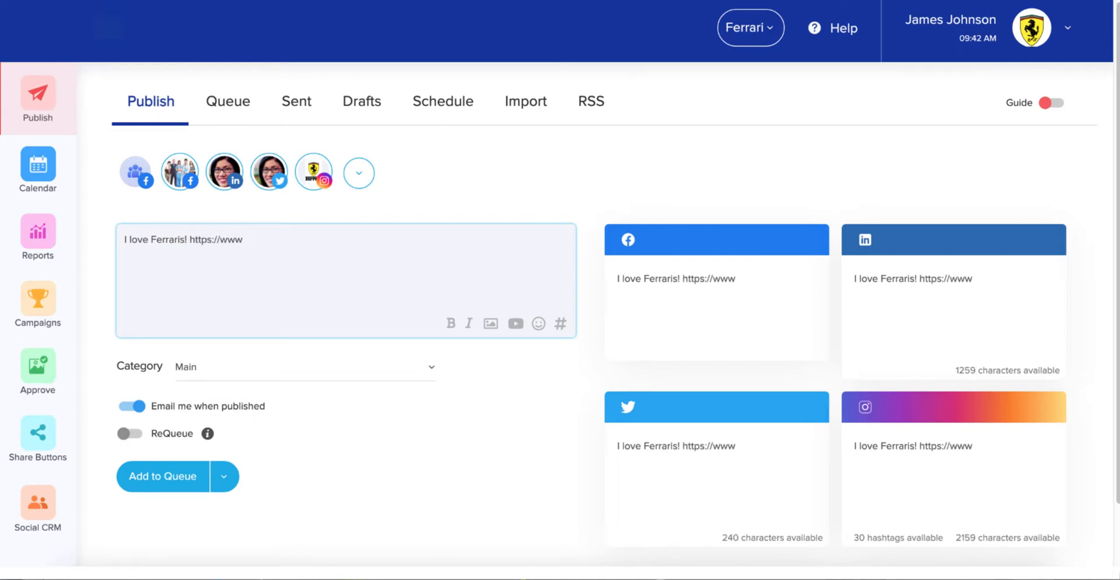
{"action": "type", "text": ".ferraris.com"}
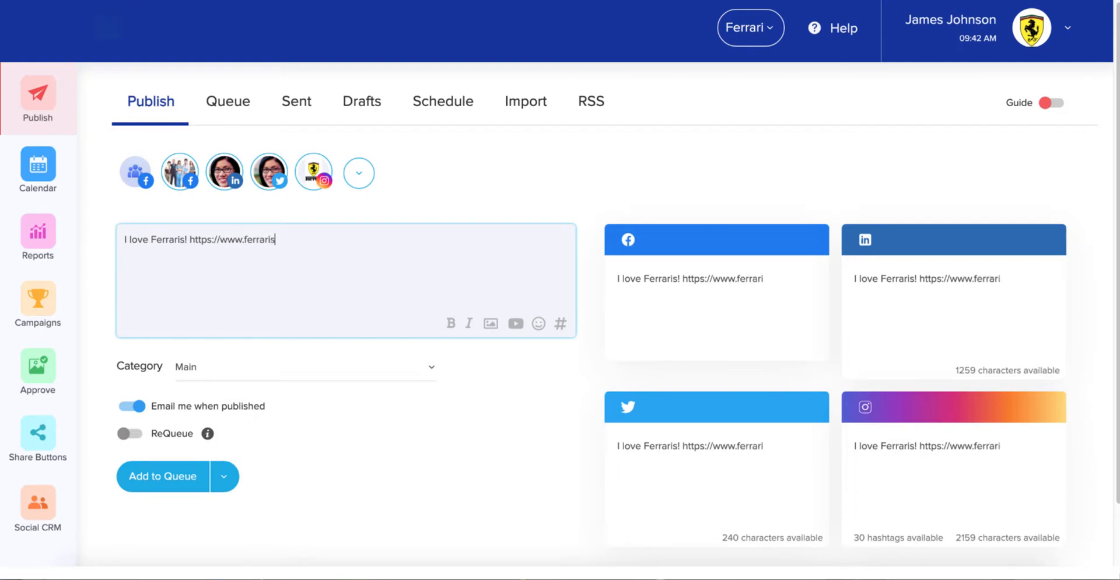
{"action": "key", "text": "BackSpace"}
{"action": "key", "text": "BackSpace"}
{"action": "key", "text": "BackSpace"}
{"action": "key", "text": "BackSpace"}
{"action": "key", "text": "BackSpace"}
{"action": "type", "text": ".com"}
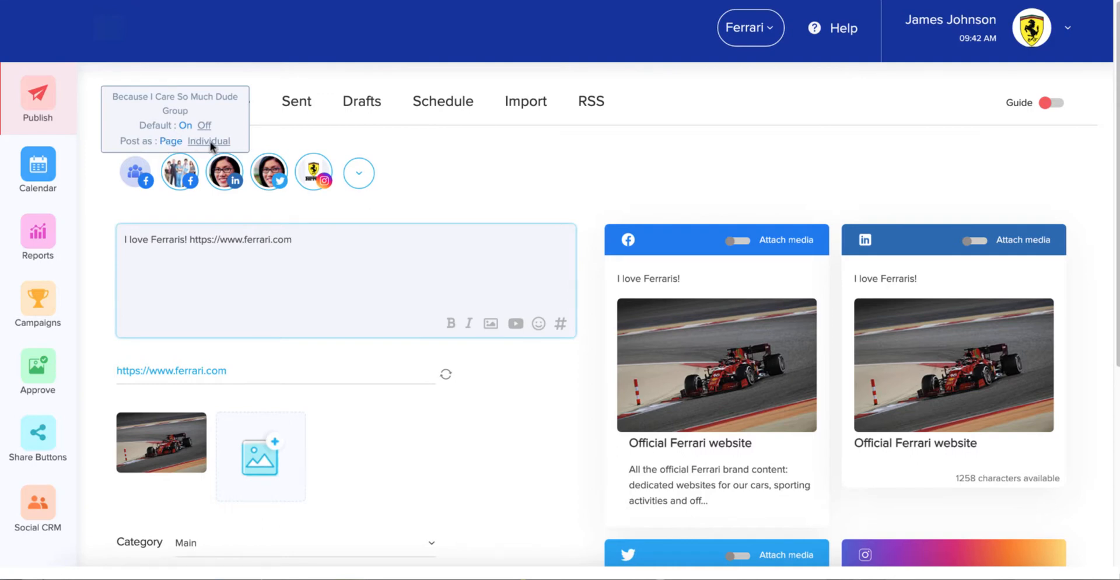
Set the Facebook group to post as Individual and review its account options
{"action": "left_click", "coordinate": [168, 146]}
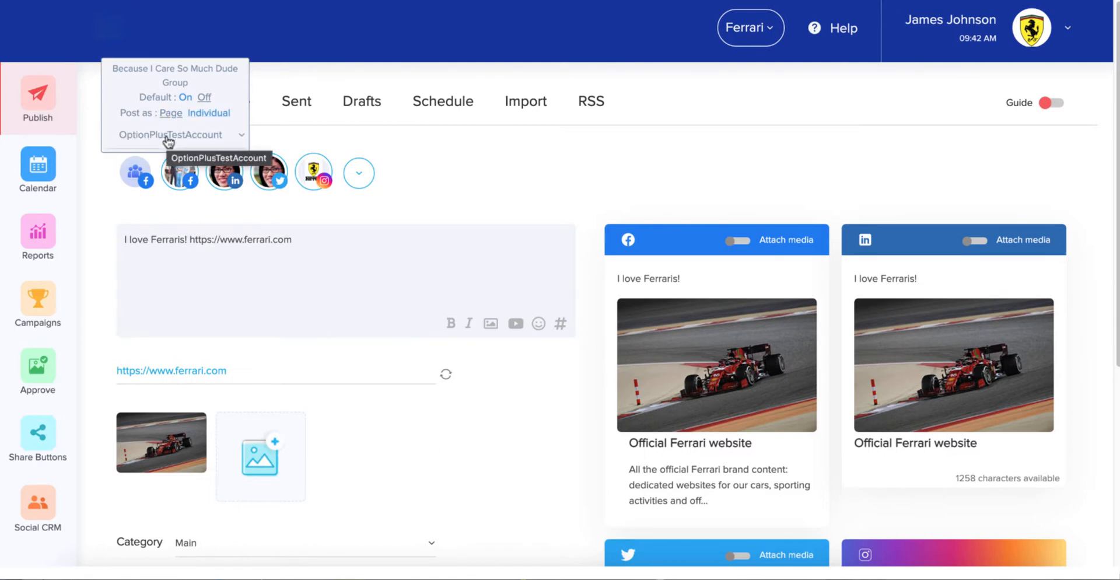
{"action": "left_click", "coordinate": [168, 140]}
{"action": "left_click", "coordinate": [166, 141]}
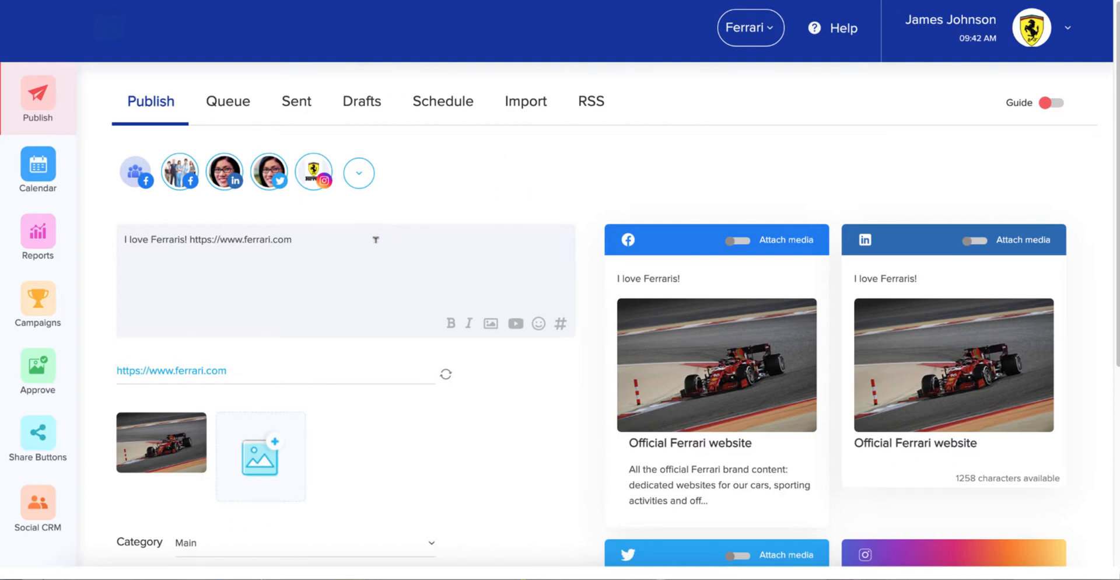
Add a Thumbs Up Sign emoji at the end of the post message, after the link
{"action": "scroll", "coordinate": [394, 232], "scroll_direction": "down", "scroll_amount": 1}
{"action": "scroll", "coordinate": [395, 233], "scroll_direction": "down", "scroll_amount": 2}
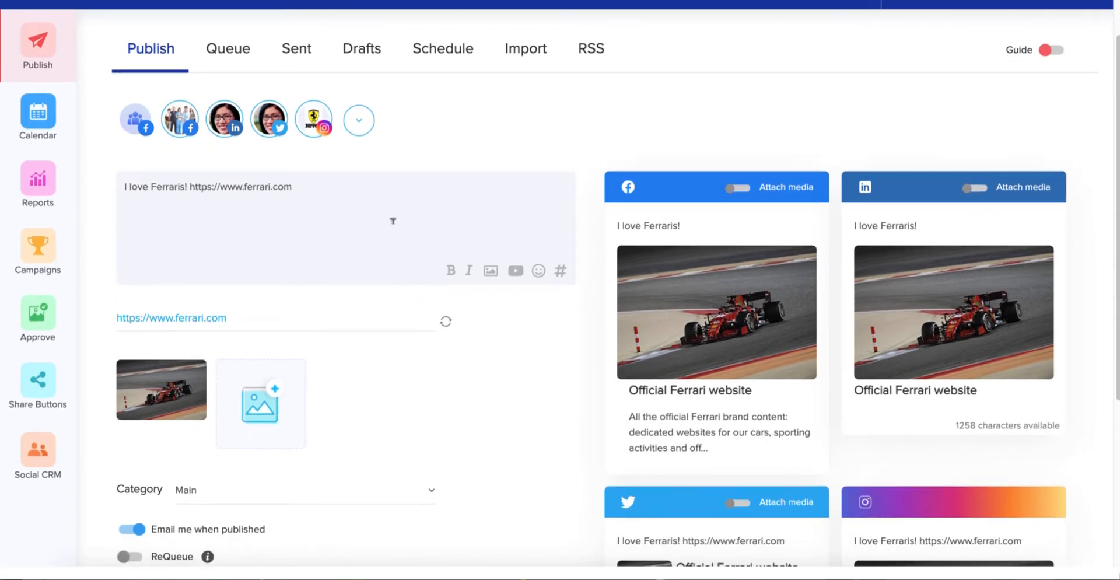
{"action": "left_click", "coordinate": [327, 177]}
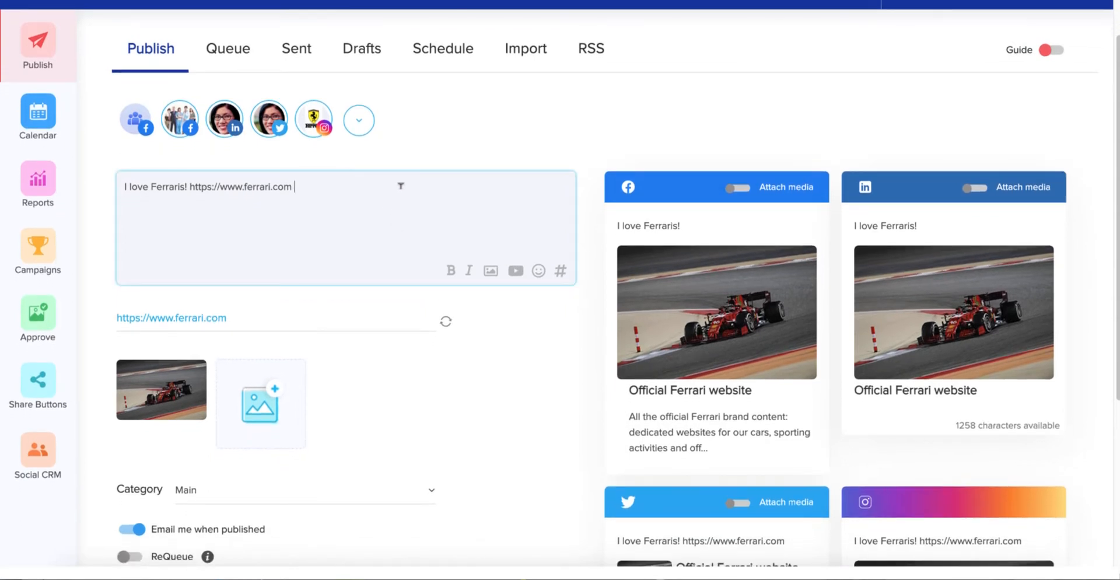
{"action": "left_click", "coordinate": [538, 272]}
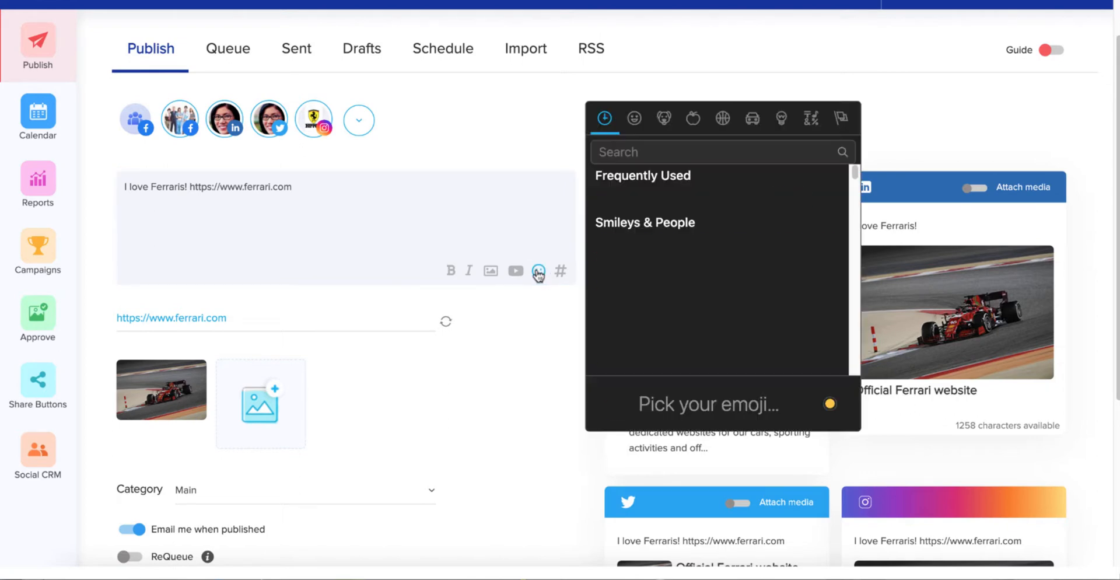
{"action": "left_click", "coordinate": [603, 200]}
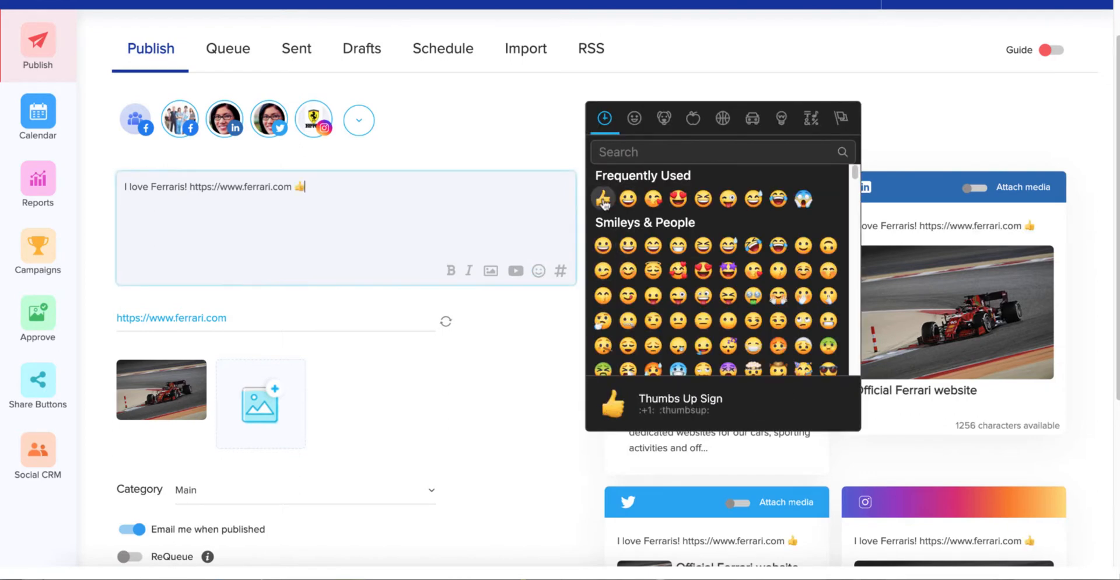
{"action": "left_click", "coordinate": [525, 365]}
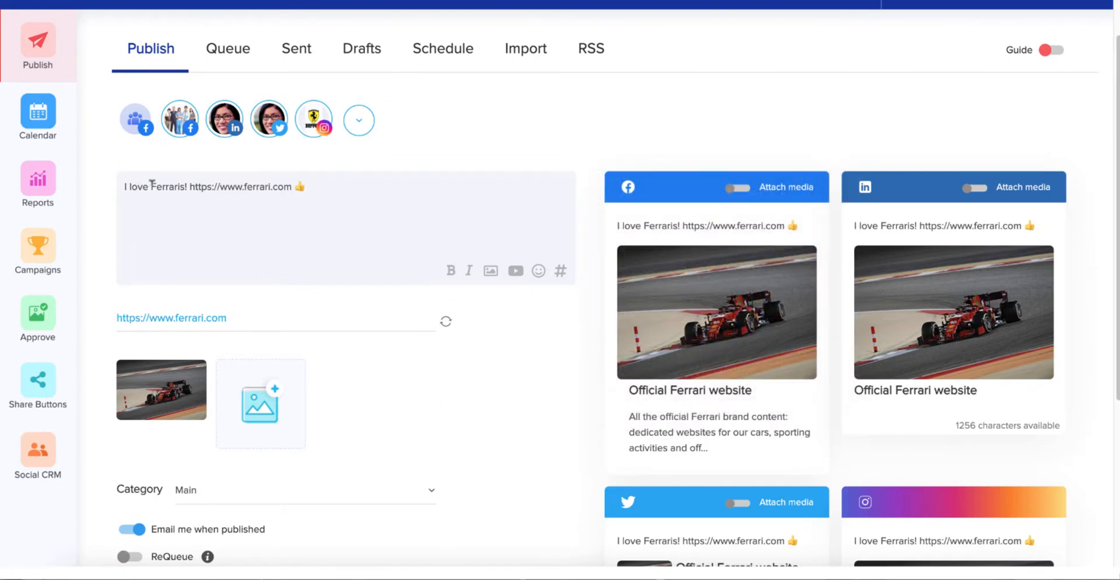
Make the word "Ferraris" bold and the word "love" italic in the post message
{"action": "left_click_drag", "start_coordinate": [151, 186], "coordinate": [185, 186]}
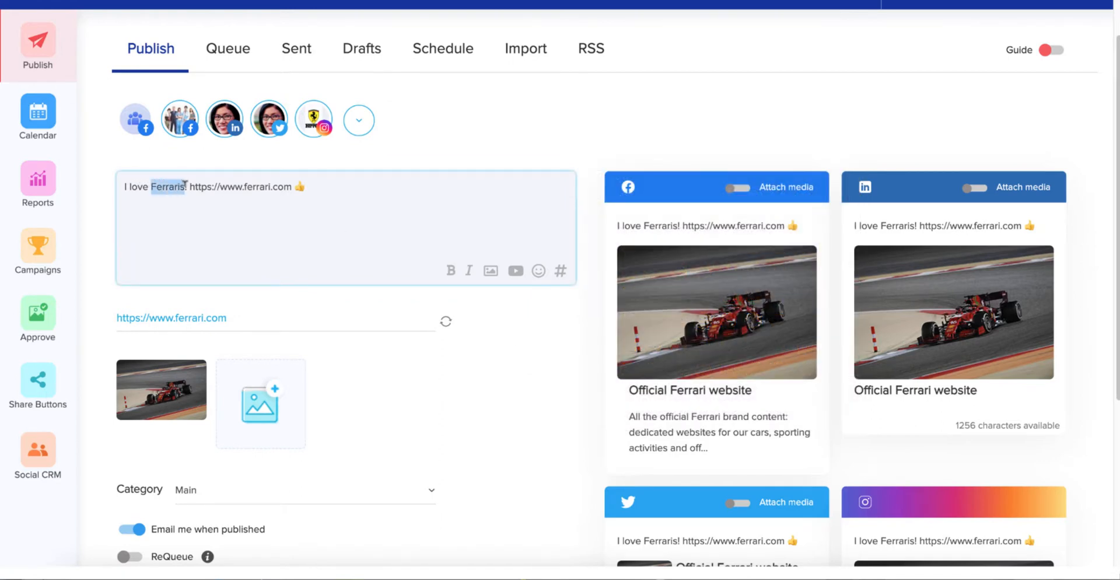
{"action": "left_click", "coordinate": [451, 272]}
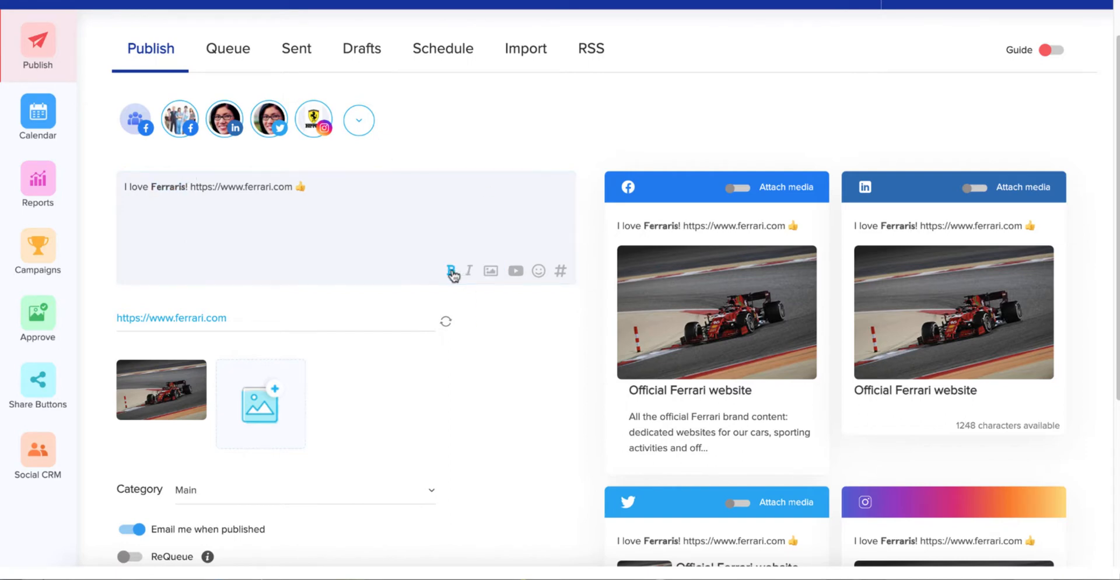
{"action": "left_click", "coordinate": [149, 186]}
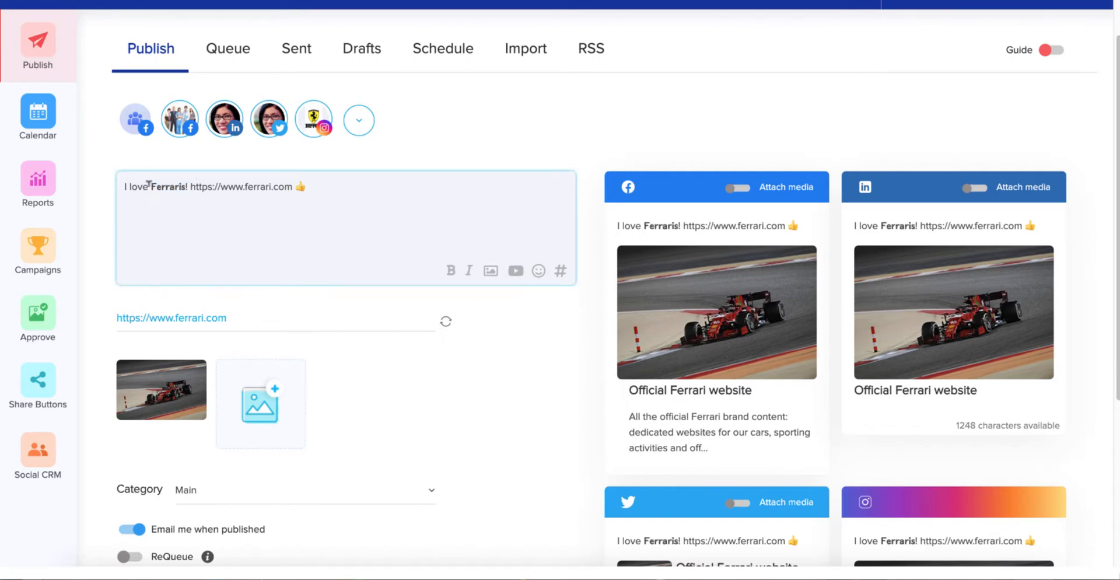
{"action": "left_click_drag", "start_coordinate": [149, 186], "coordinate": [128, 186]}
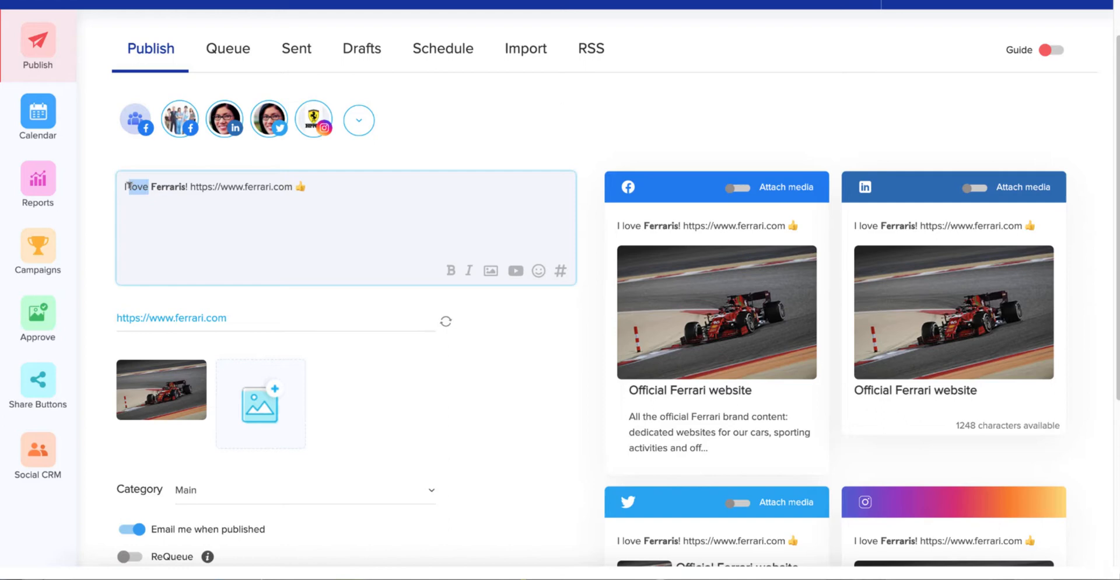
{"action": "left_click", "coordinate": [470, 271]}
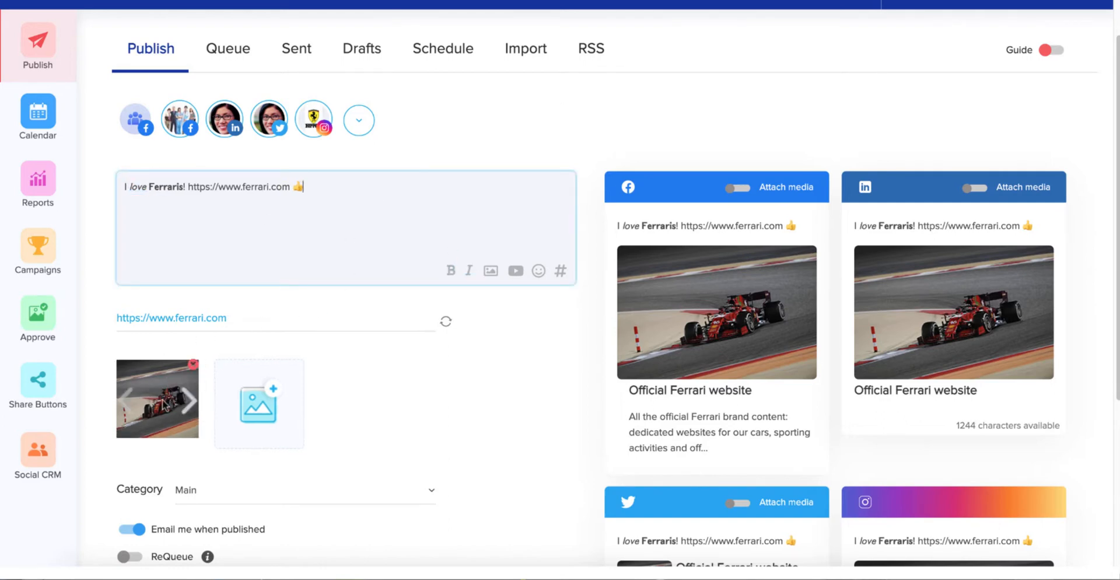
Switch the link's image to the team photo, then return to the race car on the track
{"action": "left_click", "coordinate": [193, 407]}
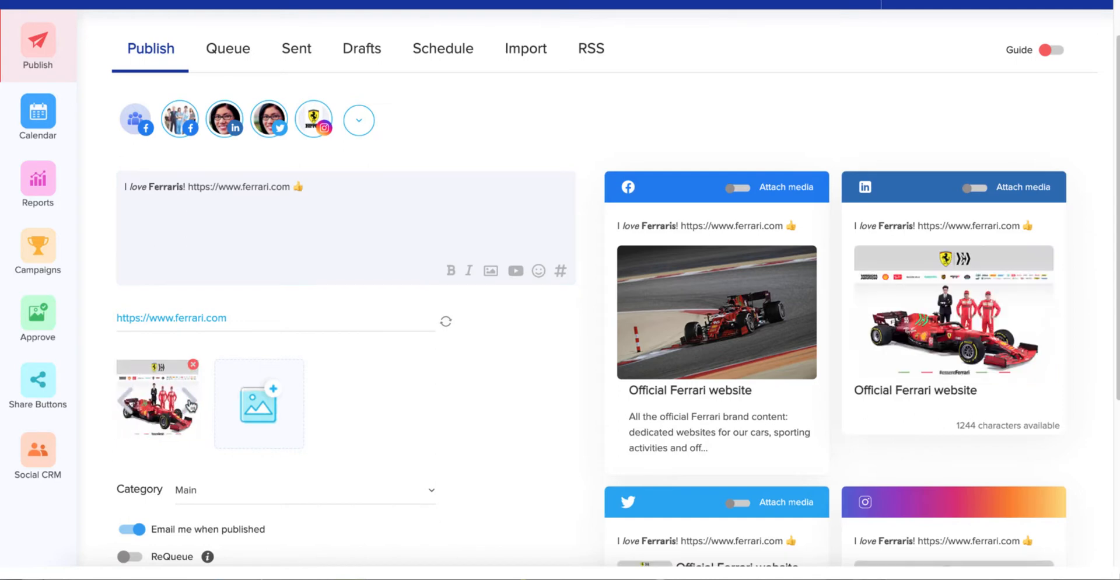
{"action": "left_click", "coordinate": [124, 398]}
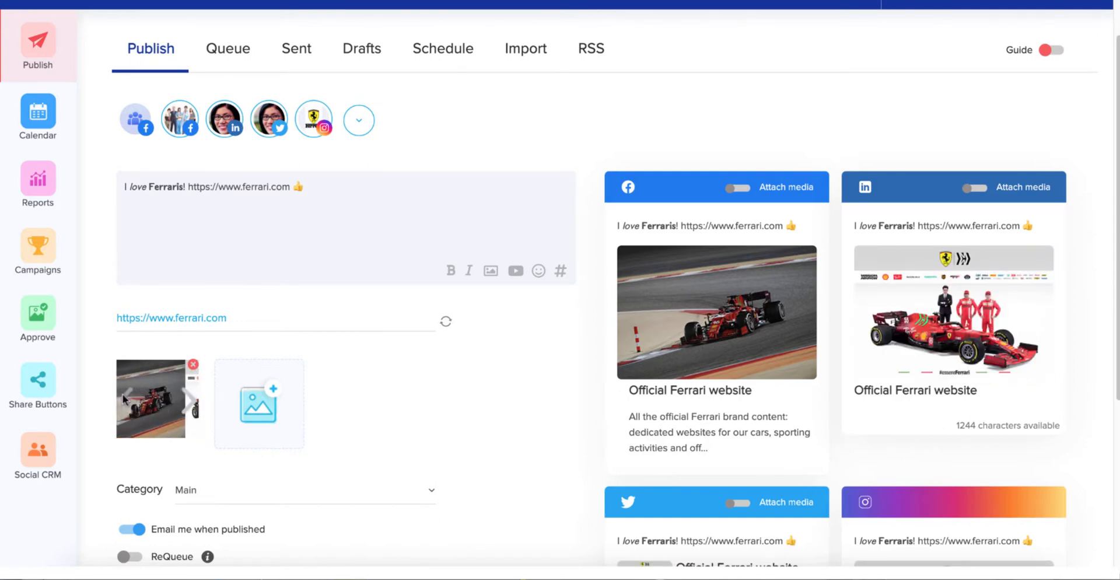
Open the asset library for the post's images and review the available image folders
{"action": "mouse_move", "coordinate": [261, 401]}
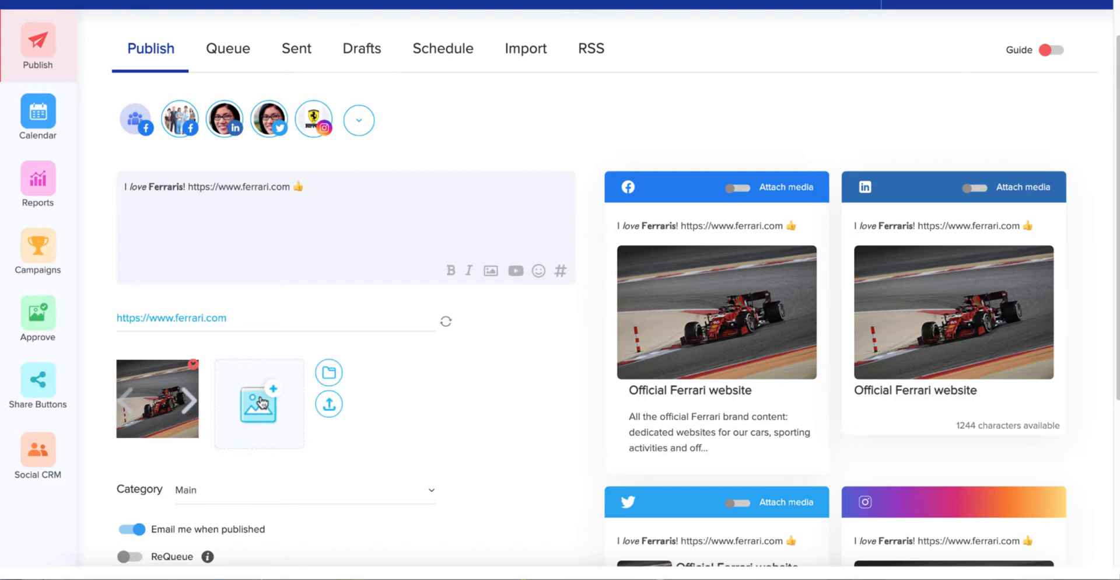
{"action": "mouse_move", "coordinate": [490, 273]}
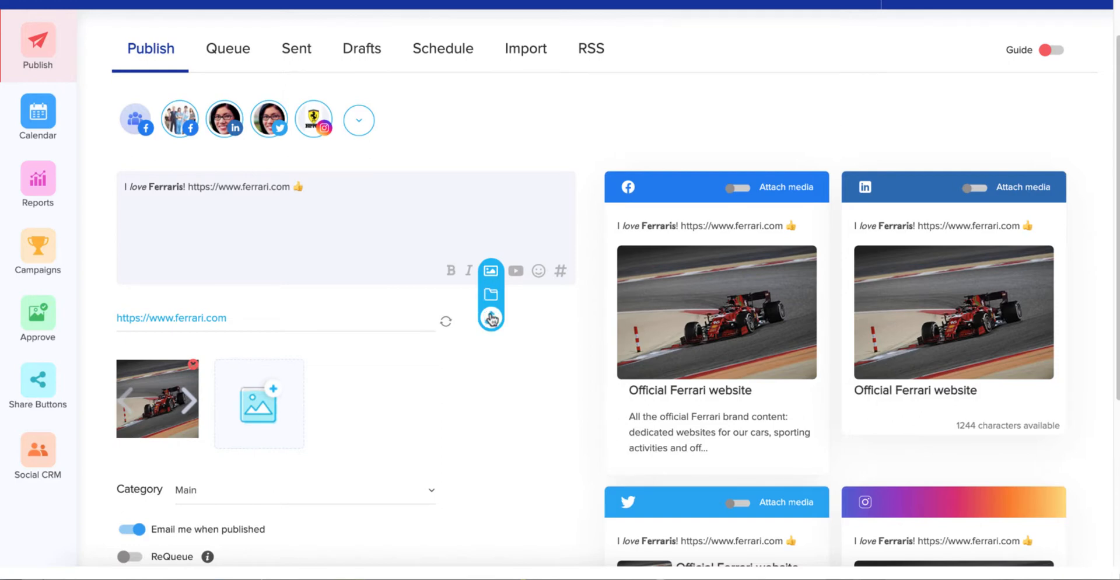
{"action": "left_click", "coordinate": [491, 294]}
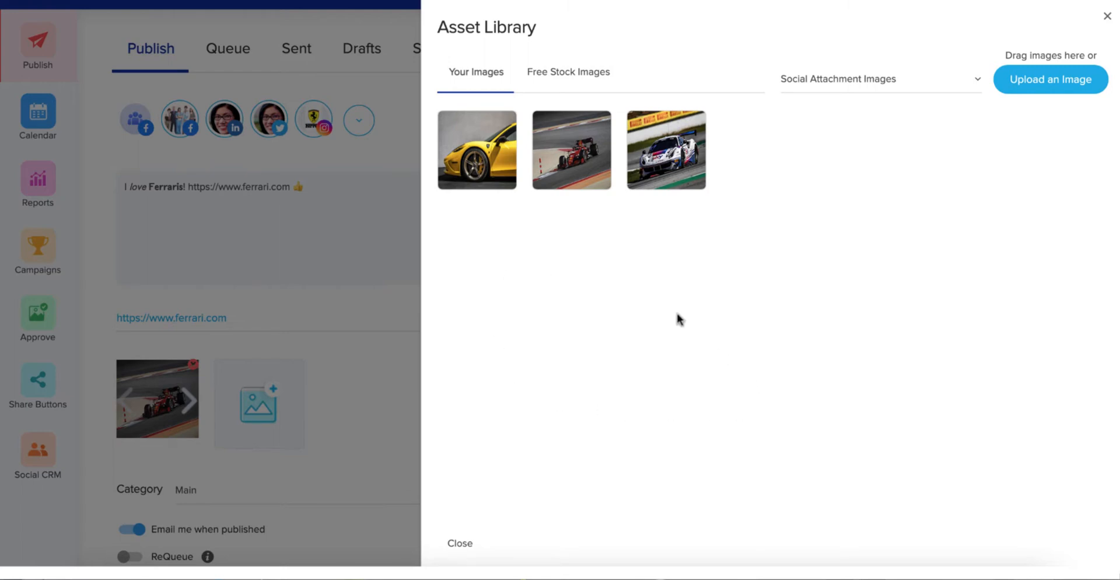
{"action": "left_click", "coordinate": [812, 87]}
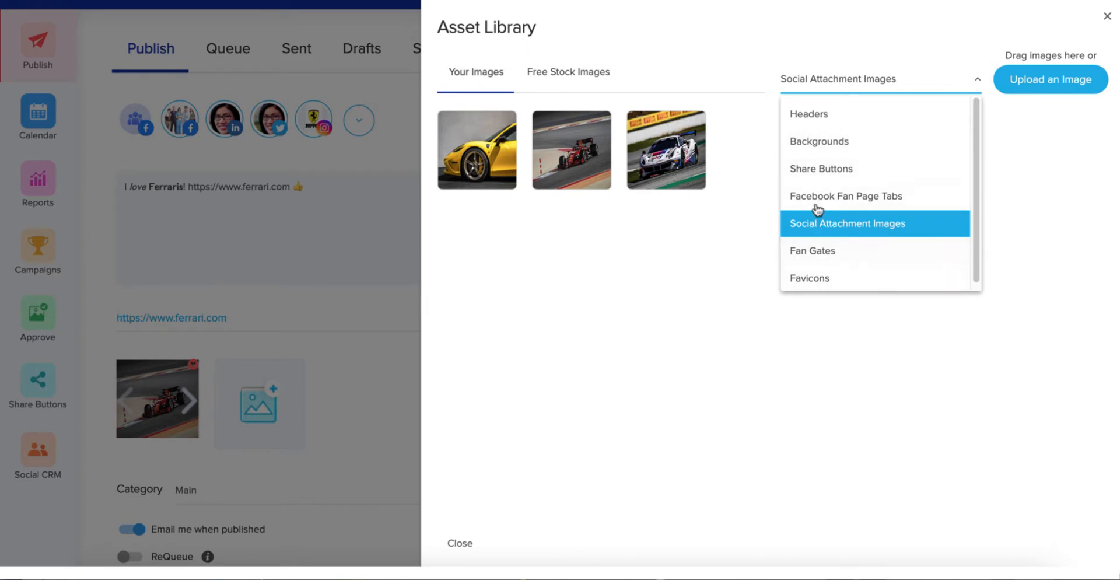
{"action": "left_click", "coordinate": [827, 86]}
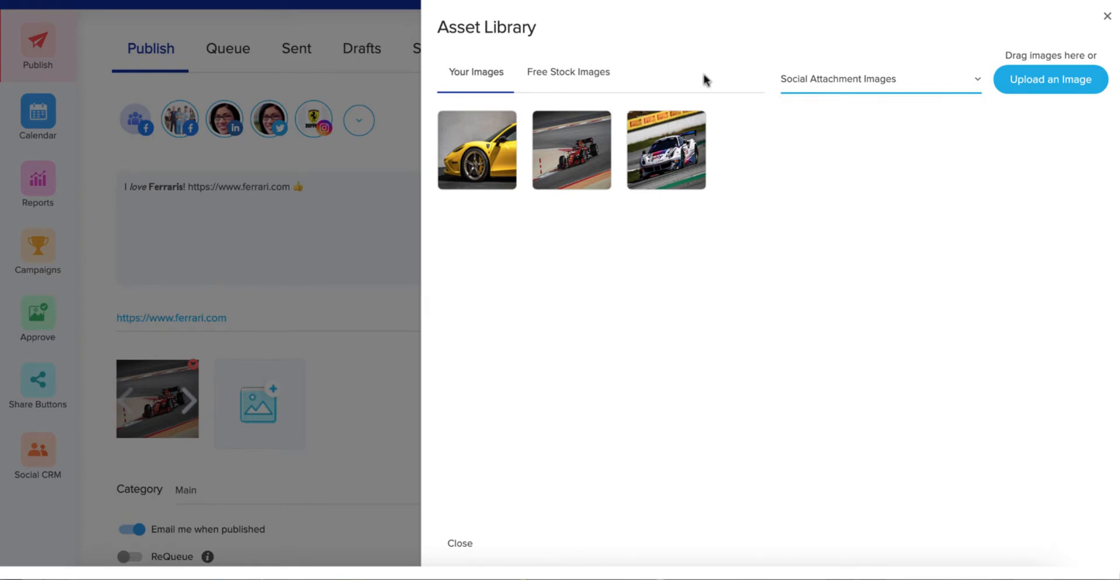
Search the Pexels free stock images for "ferrari" and attach the yellow car wheel close-up from page 2 to the post
{"action": "left_click", "coordinate": [551, 71]}
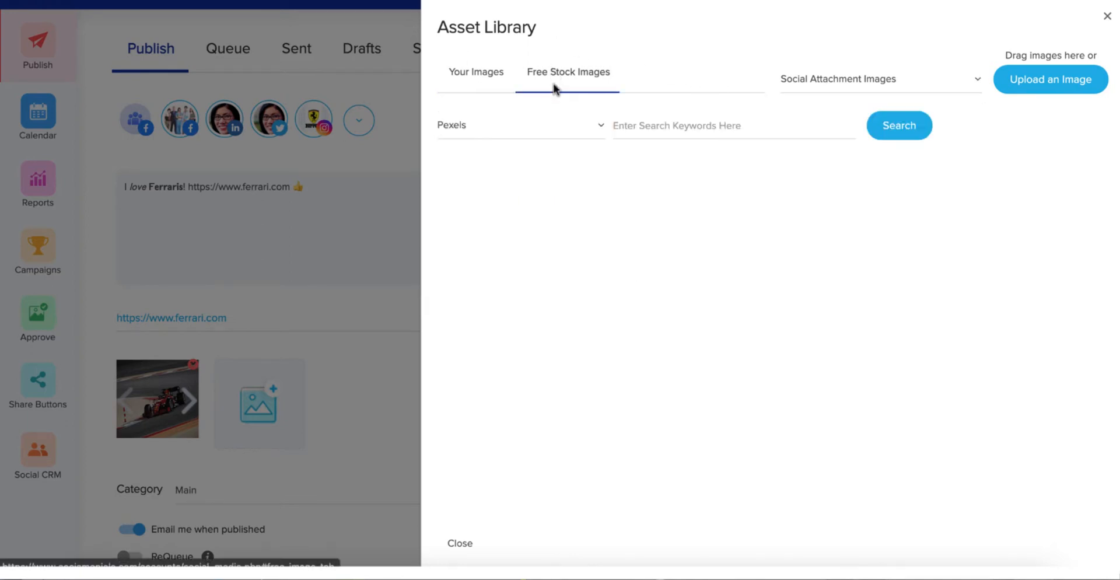
{"action": "left_click", "coordinate": [647, 123]}
{"action": "type", "text": "ferrari"}
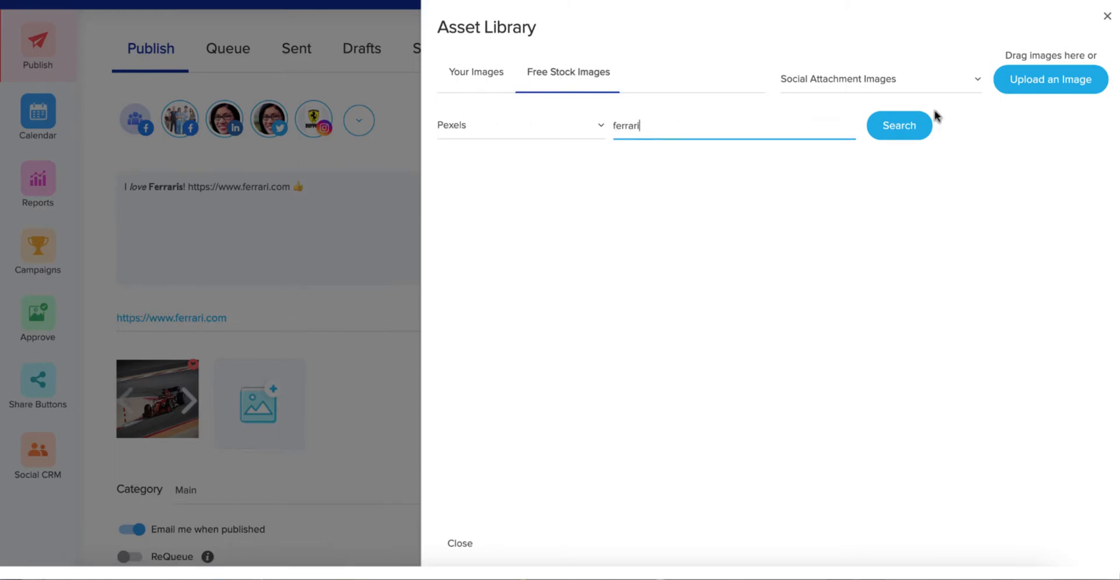
{"action": "left_click", "coordinate": [909, 125]}
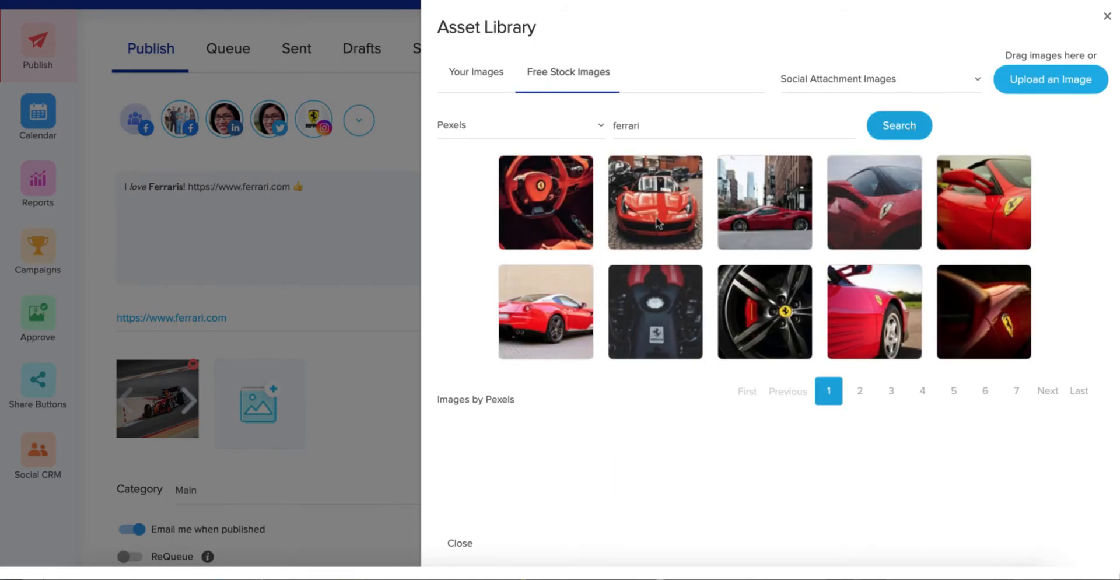
{"action": "left_click", "coordinate": [872, 392]}
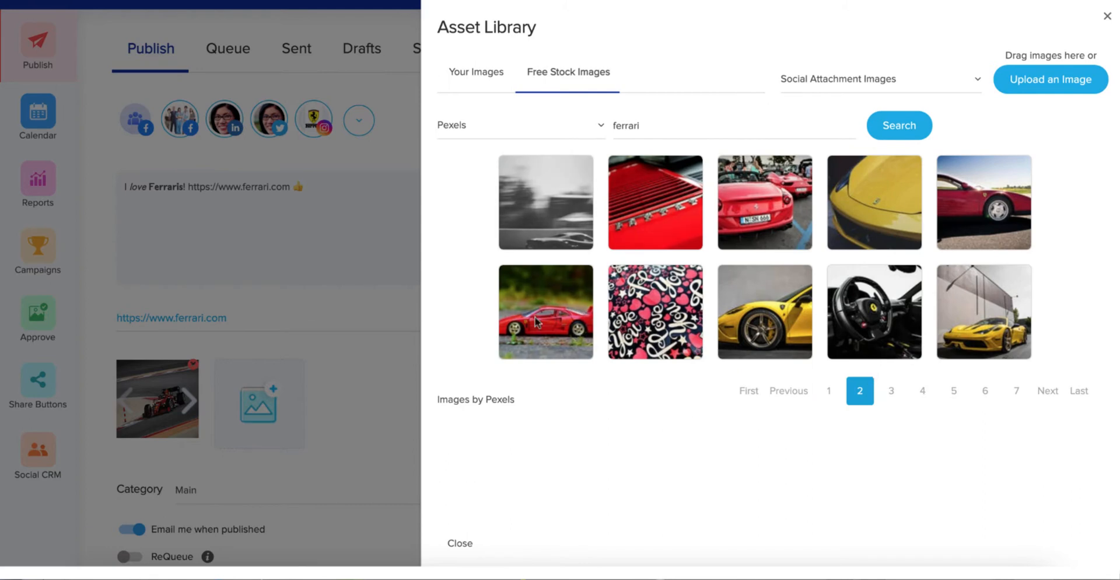
{"action": "left_click", "coordinate": [765, 312]}
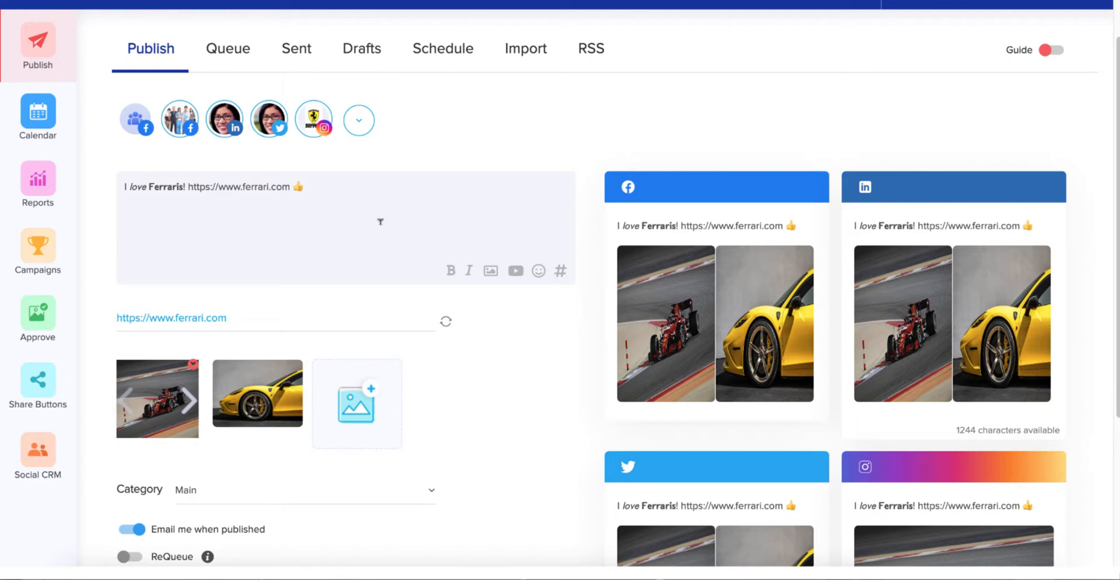
Add the hashtag #ferrari on a new line below the message in the Instagram version of the post only
{"action": "scroll", "coordinate": [380, 221], "scroll_direction": "up", "scroll_amount": 1}
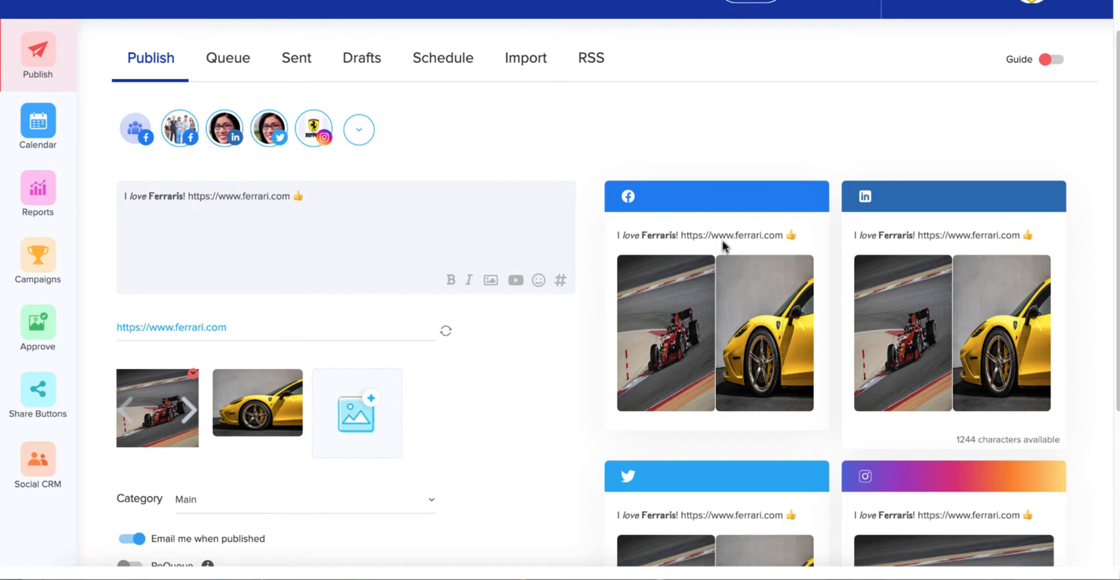
{"action": "scroll", "coordinate": [723, 243], "scroll_direction": "down", "scroll_amount": 1}
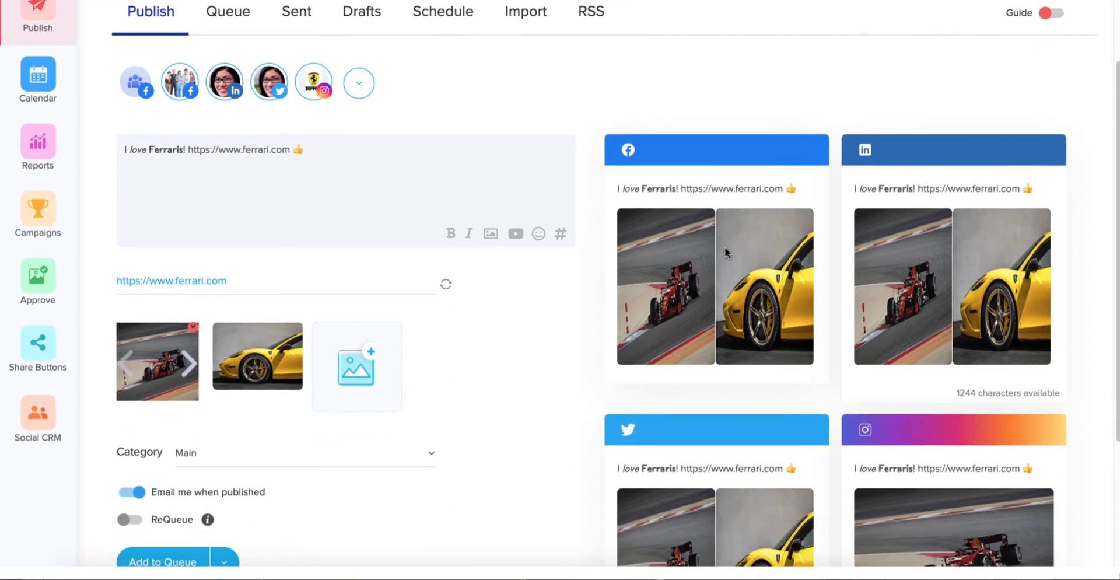
{"action": "scroll", "coordinate": [725, 250], "scroll_direction": "down", "scroll_amount": 3}
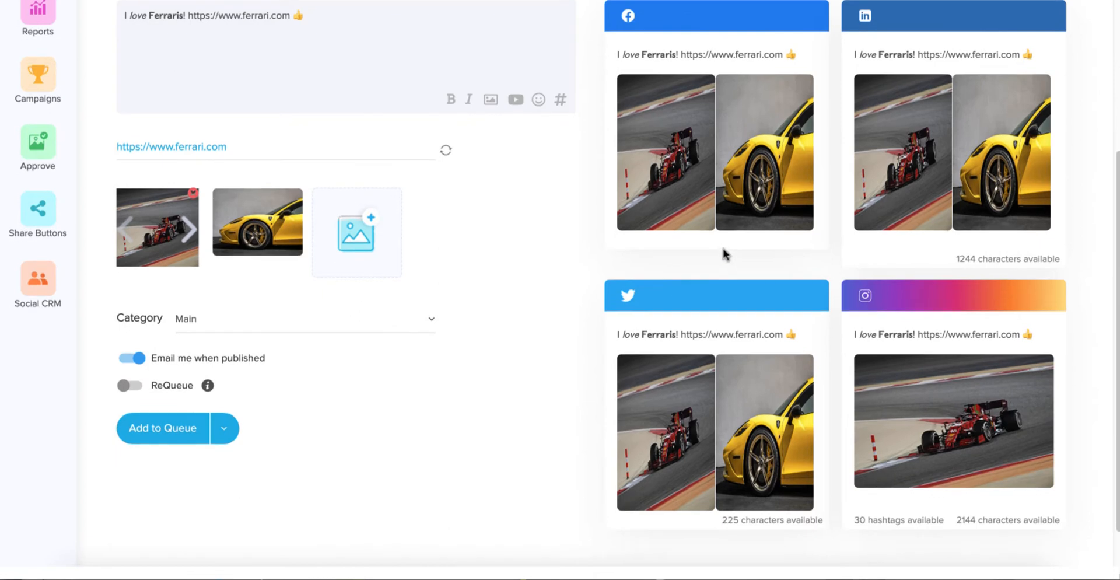
{"action": "scroll", "coordinate": [723, 250], "scroll_direction": "up", "scroll_amount": 1}
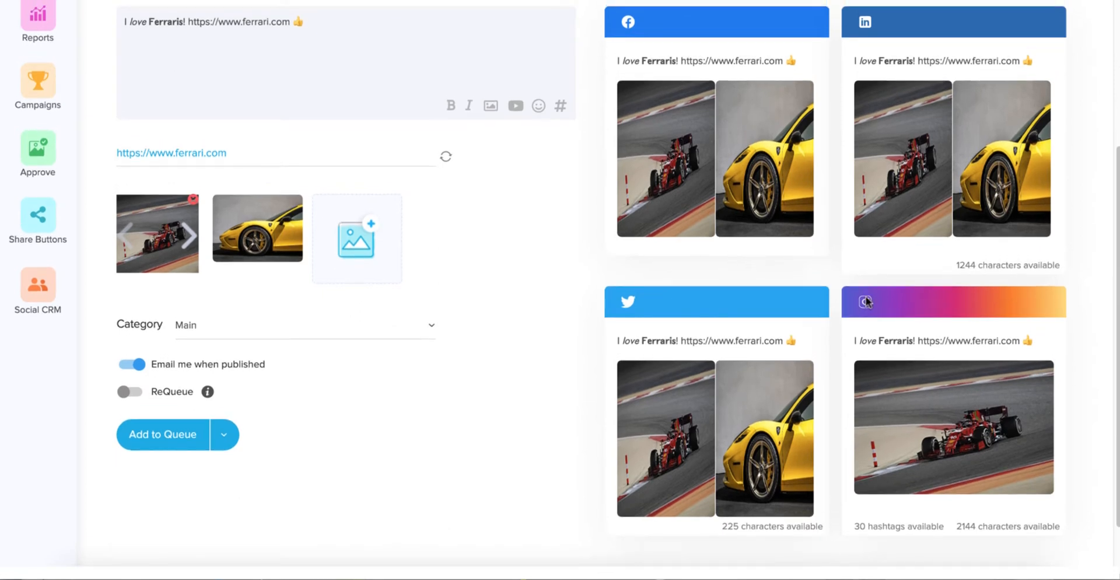
{"action": "left_click", "coordinate": [874, 342]}
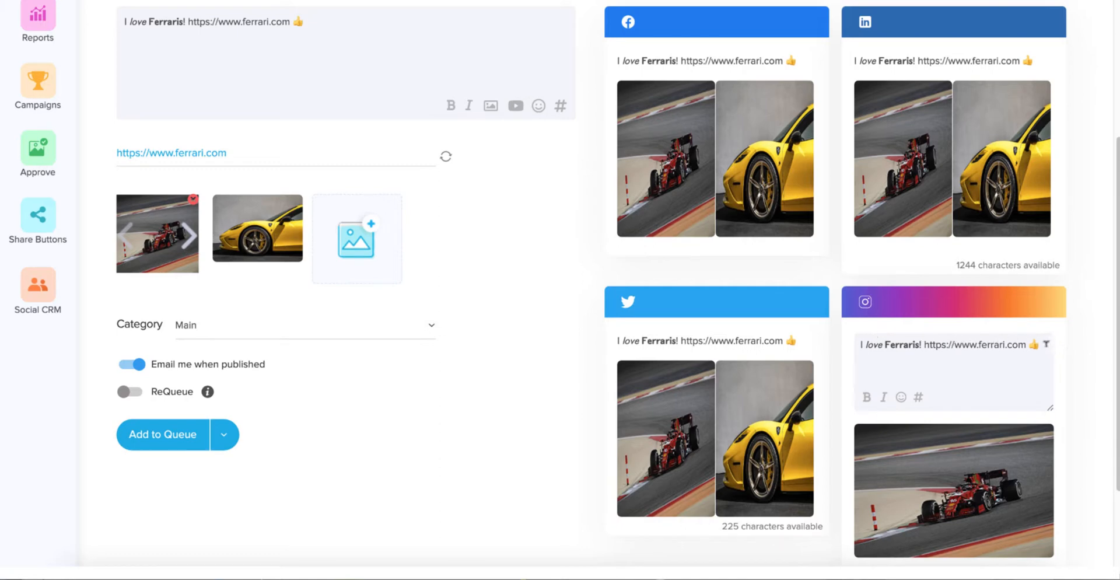
{"action": "triple_click", "coordinate": [1045, 343]}
{"action": "left_click", "coordinate": [1044, 342]}
{"action": "key", "text": "Return"}
{"action": "key", "text": "Return"}
{"action": "type", "text": "#ferrari"}
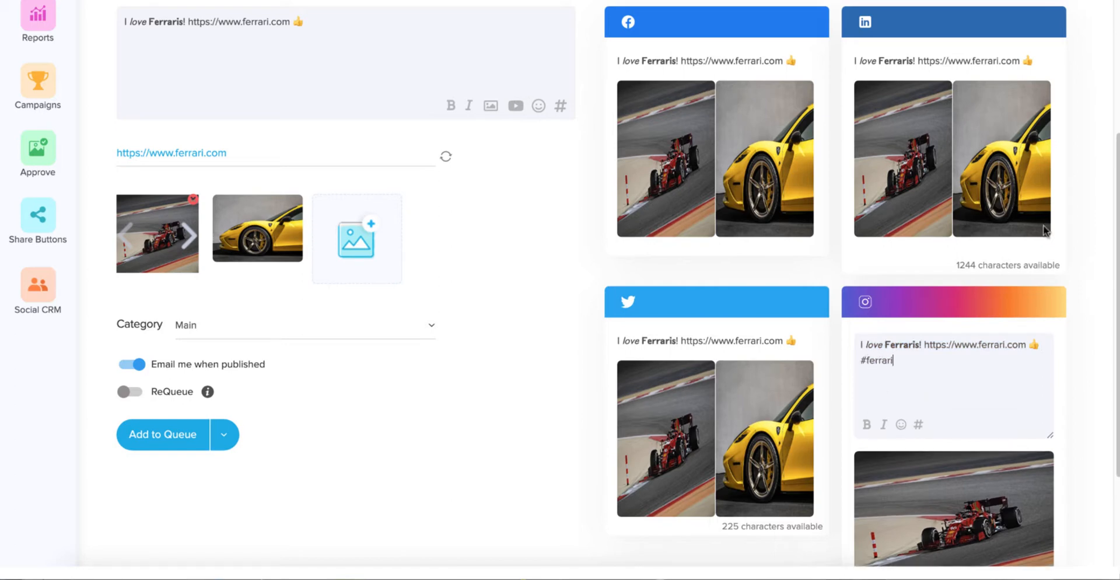
{"action": "scroll", "coordinate": [697, 353], "scroll_direction": "up", "scroll_amount": 1}
{"action": "scroll", "coordinate": [697, 353], "scroll_direction": "up", "scroll_amount": 1}
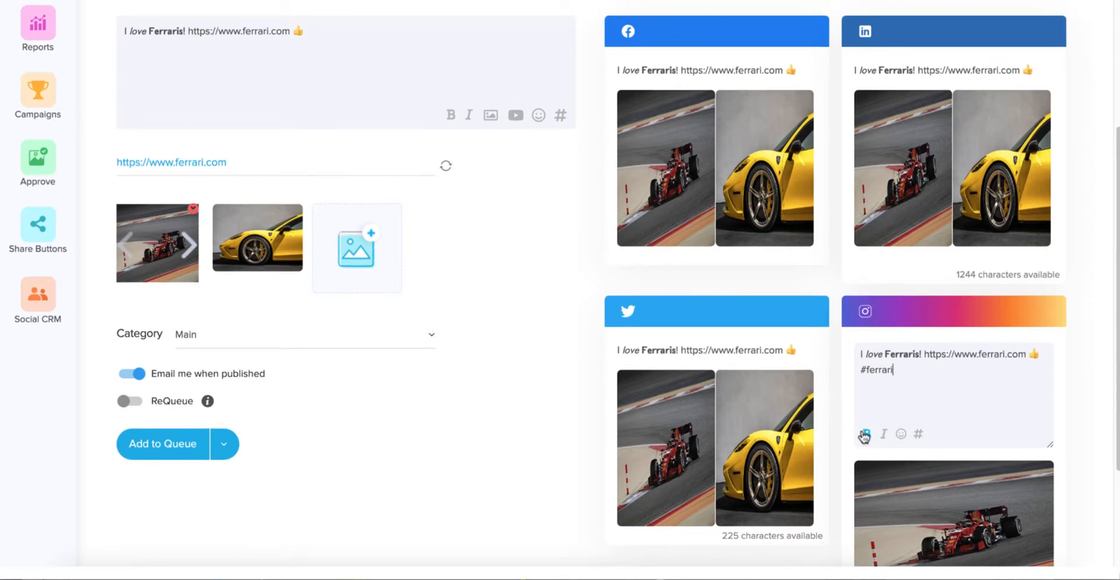
{"action": "left_click", "coordinate": [904, 362]}
Add #fastcars to the Instagram list of the "sports cars" hashtag group and save the group
{"action": "scroll", "coordinate": [506, 243], "scroll_direction": "up", "scroll_amount": 2}
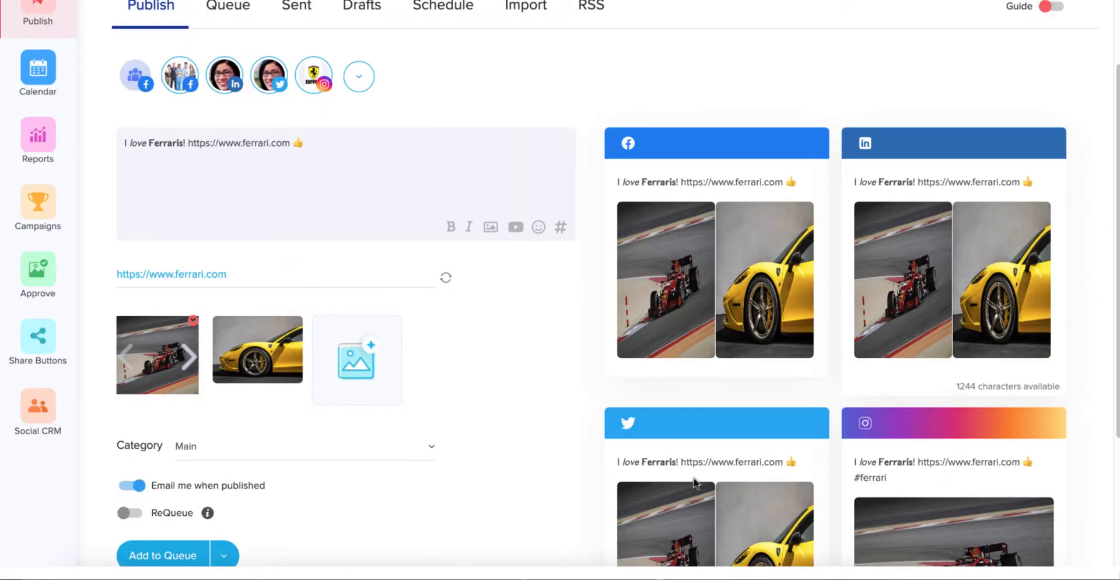
{"action": "left_click", "coordinate": [560, 228]}
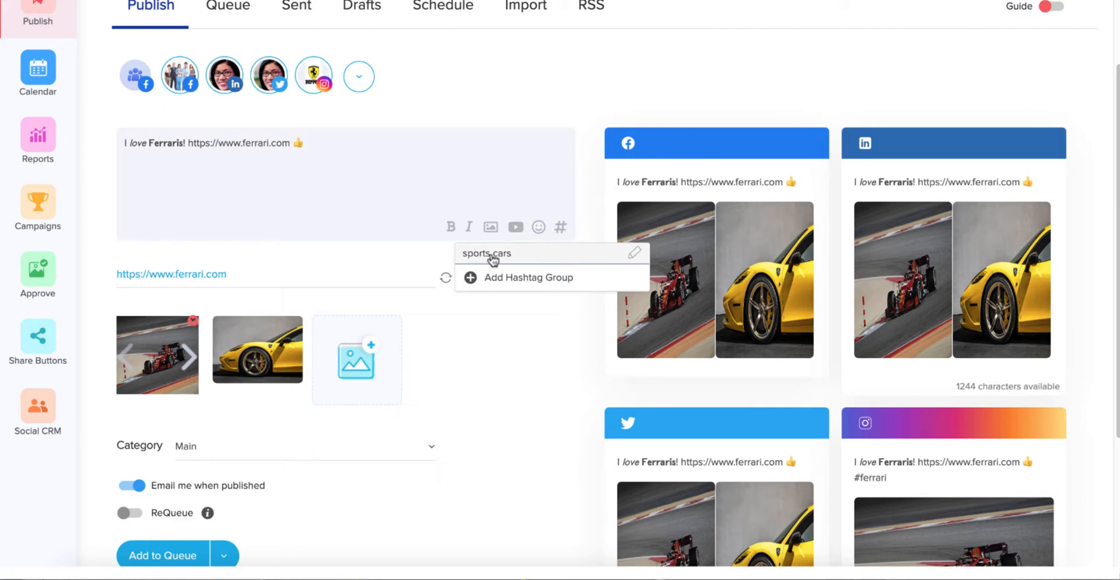
{"action": "left_click", "coordinate": [635, 253]}
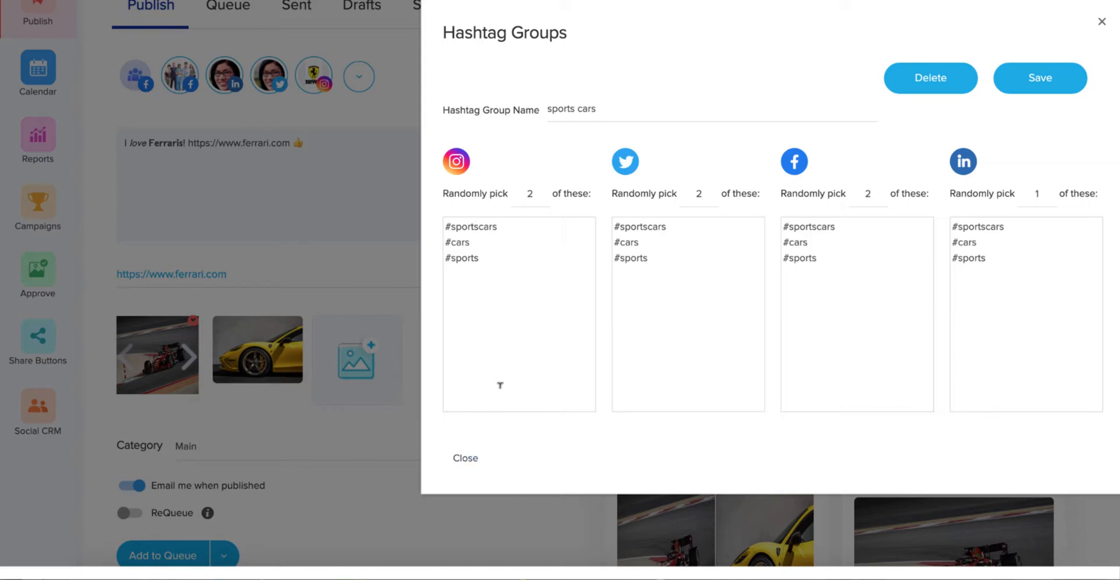
{"action": "left_click", "coordinate": [496, 257]}
{"action": "key", "text": "Return"}
{"action": "type", "text": "#fastcards"}
{"action": "key", "text": "BackSpace"}
{"action": "key", "text": "BackSpace"}
{"action": "type", "text": "s"}
{"action": "left_click", "coordinate": [1045, 82]}
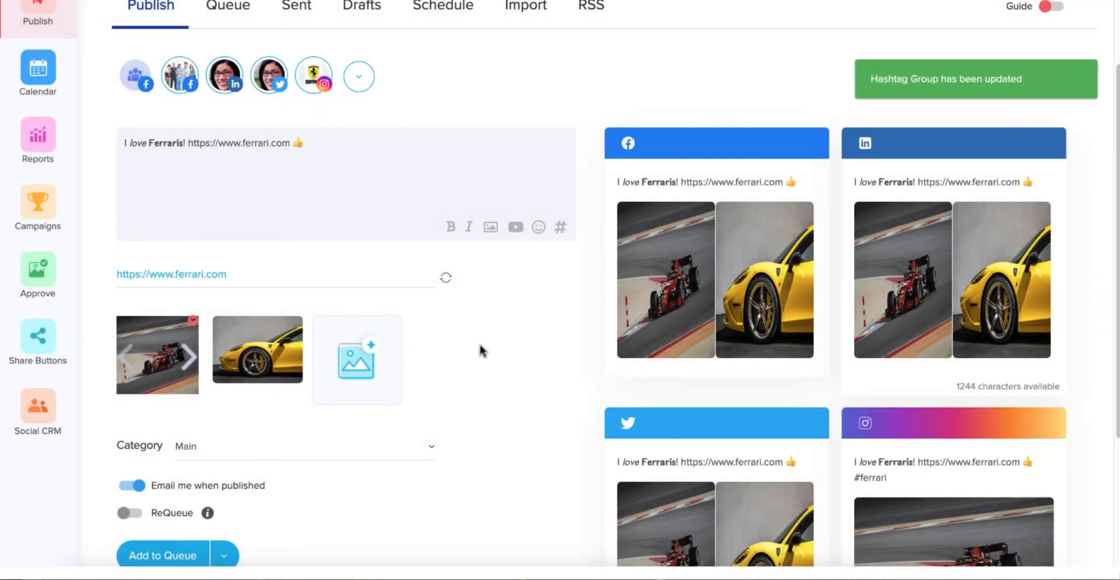
Set the post's category to Promotional
{"action": "scroll", "coordinate": [481, 350], "scroll_direction": "down", "scroll_amount": 1}
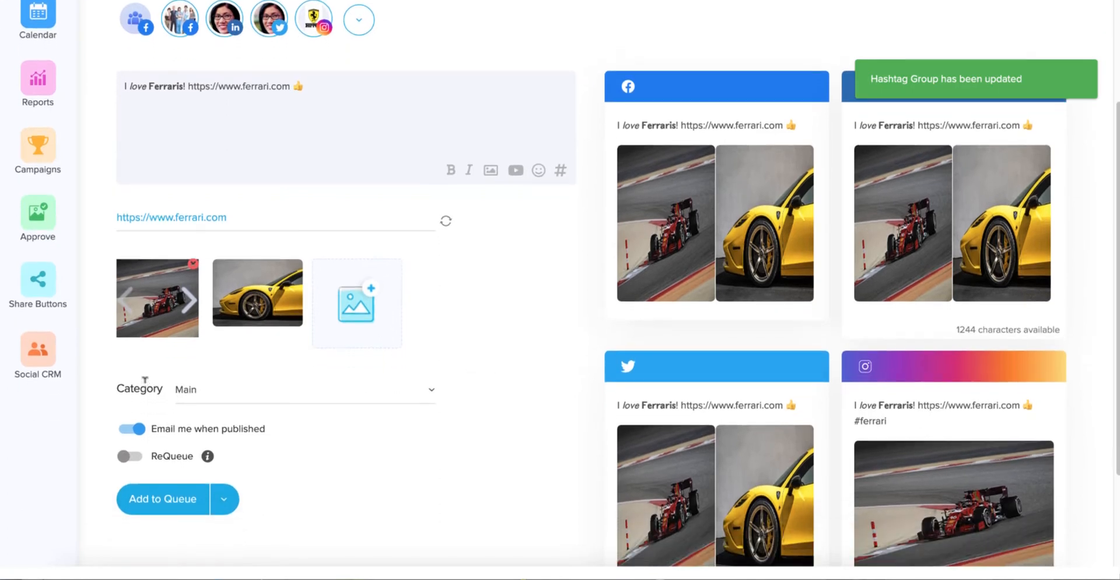
{"action": "left_click", "coordinate": [222, 389]}
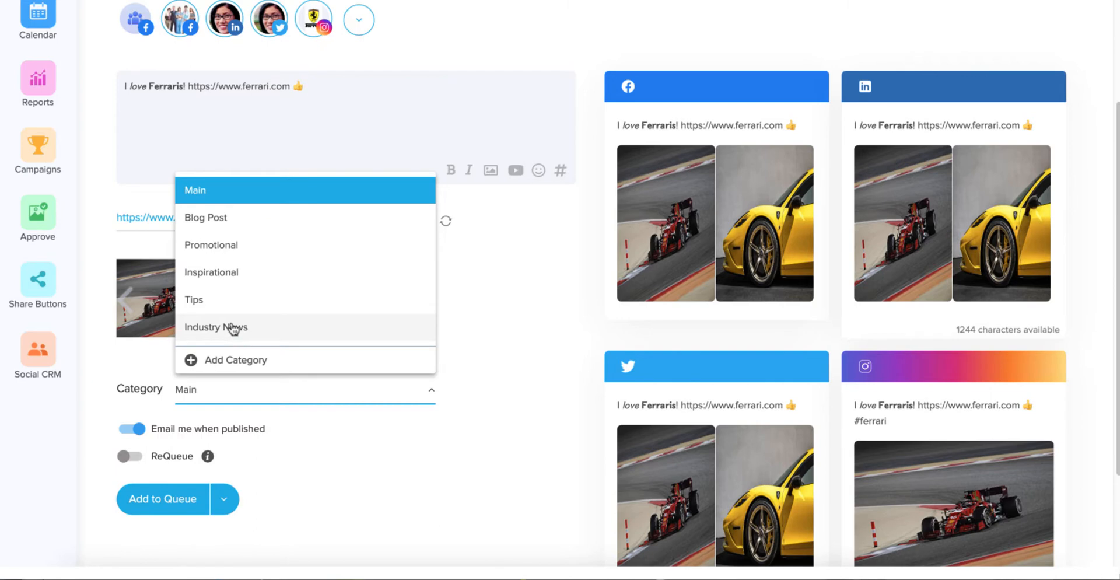
{"action": "left_click", "coordinate": [218, 248]}
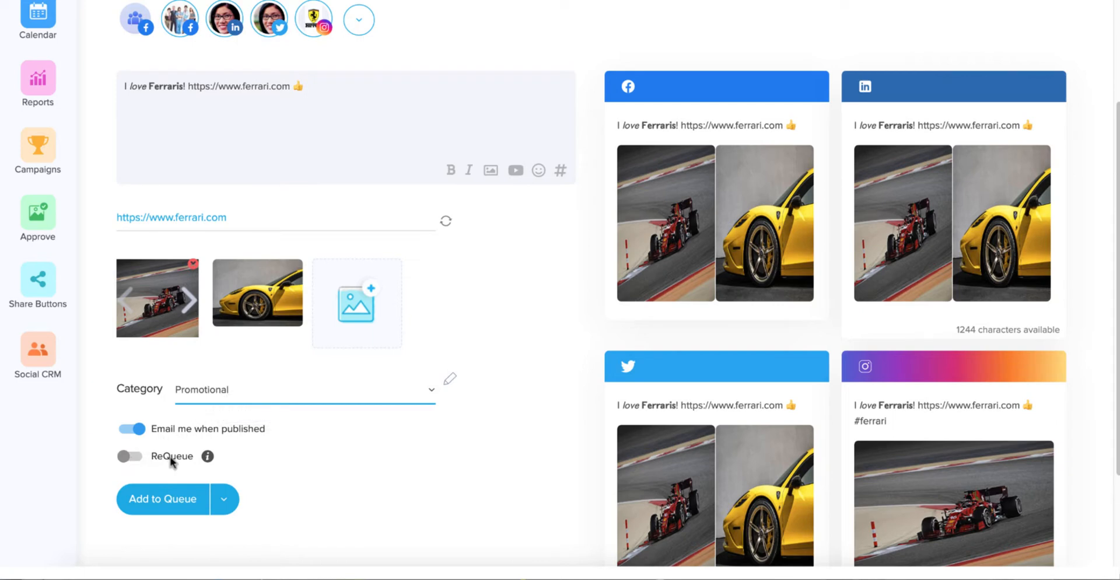
Turn on ReQueue for the post, try the "Until this many requeues" limit, and settle on "Until this date"
{"action": "left_click", "coordinate": [130, 457]}
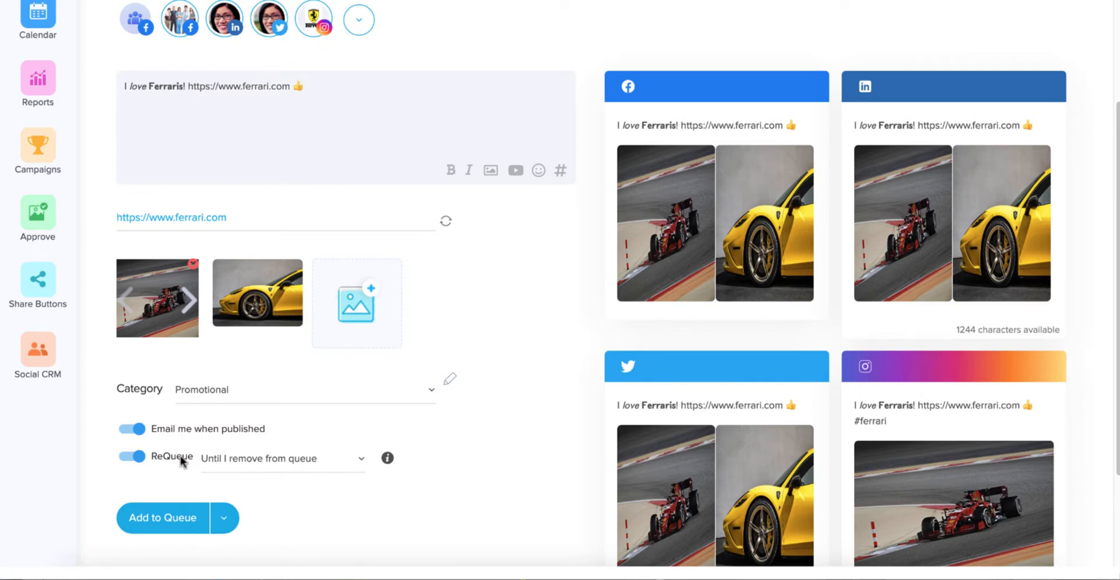
{"action": "left_click", "coordinate": [269, 460]}
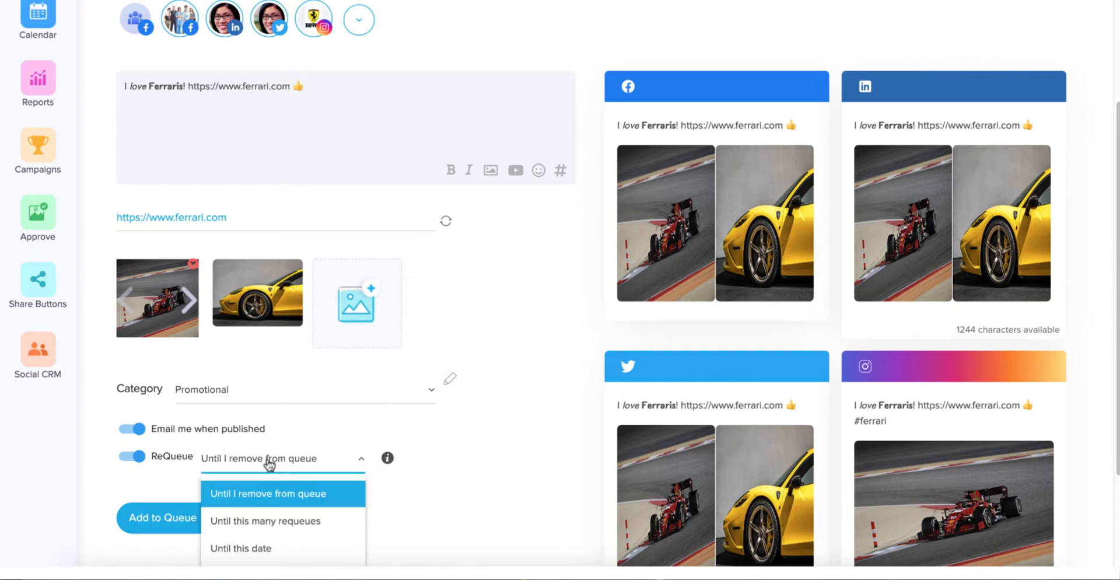
{"action": "left_click", "coordinate": [271, 522]}
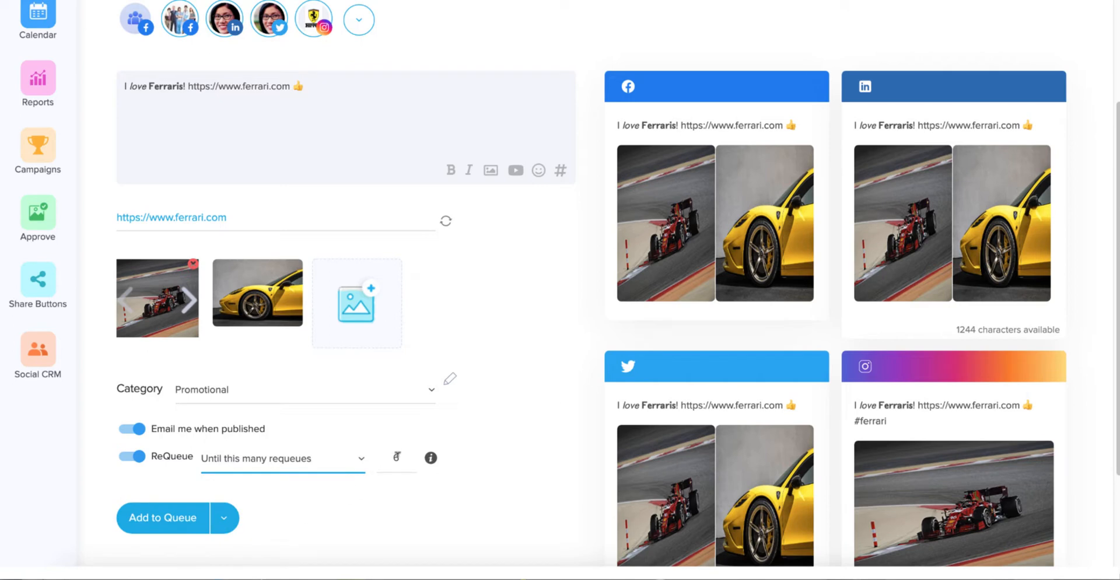
{"action": "left_click", "coordinate": [293, 469]}
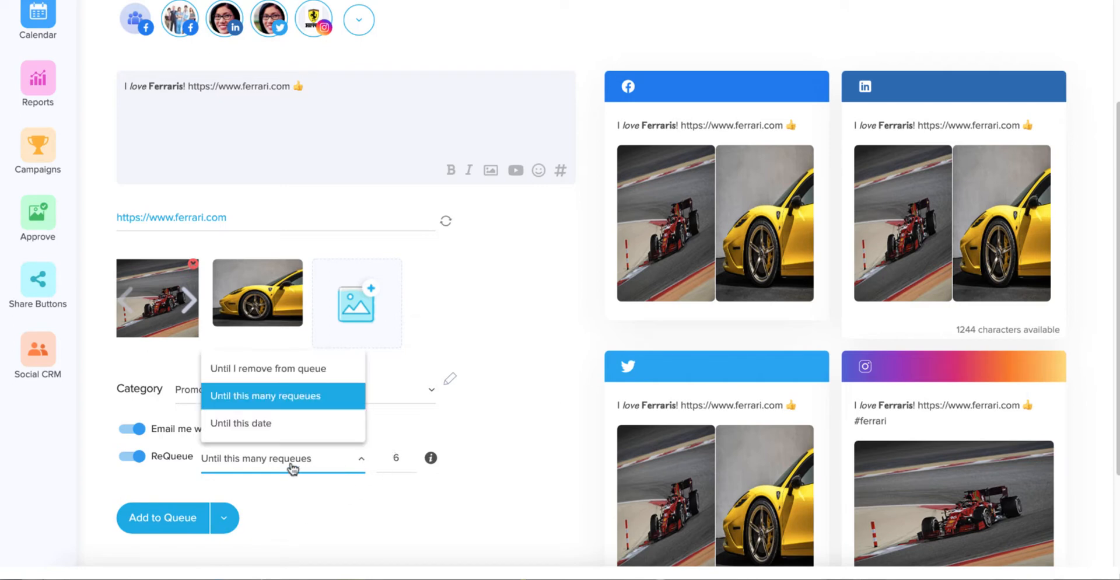
{"action": "left_click", "coordinate": [287, 431]}
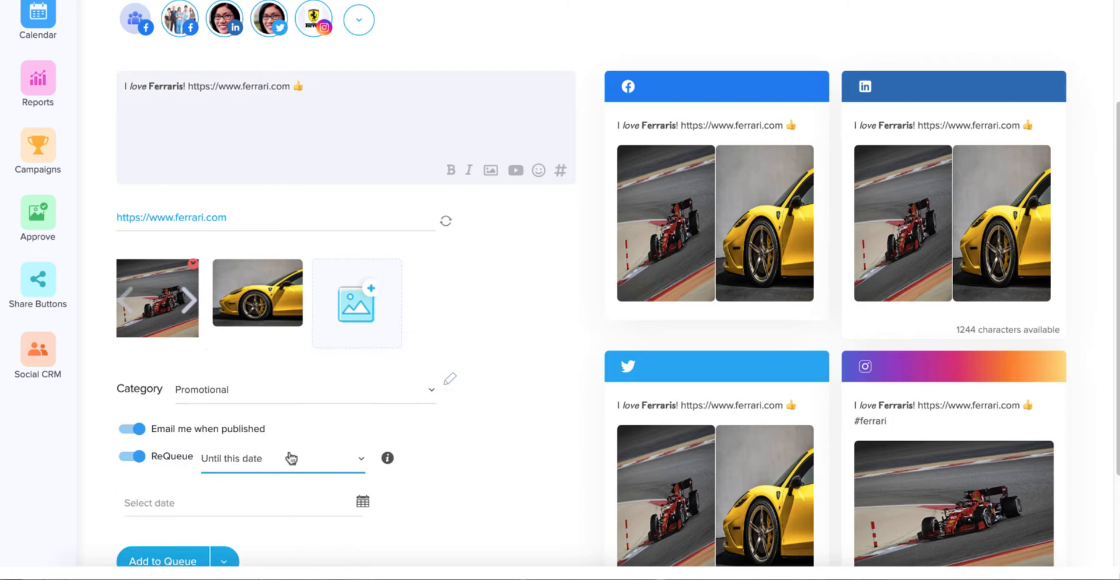
Set the ReQueue end date to 01/03/2022 and open its time settings
{"action": "left_click", "coordinate": [174, 500]}
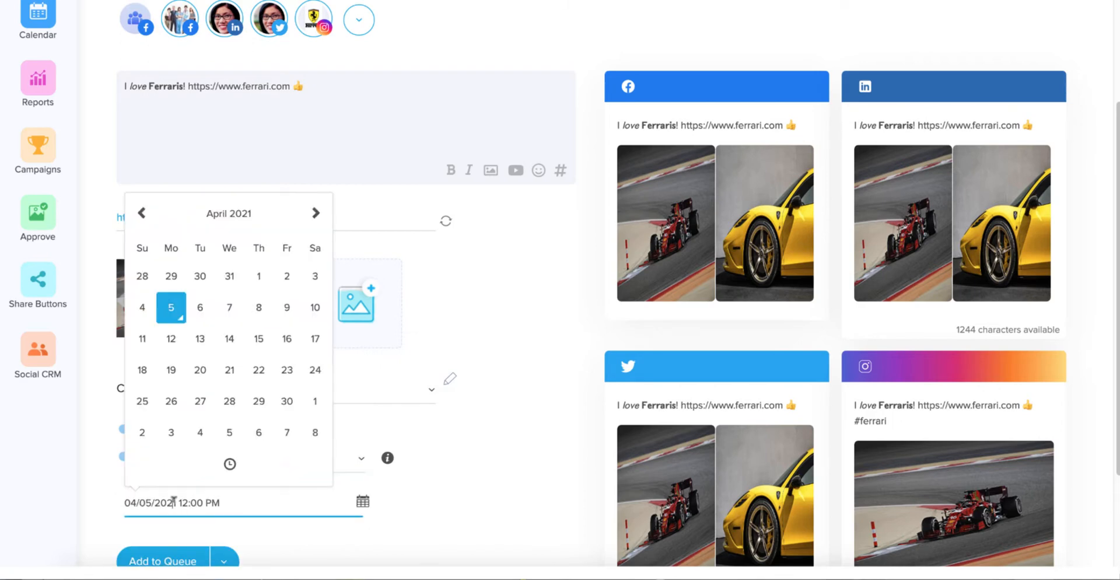
{"action": "left_click", "coordinate": [315, 215]}
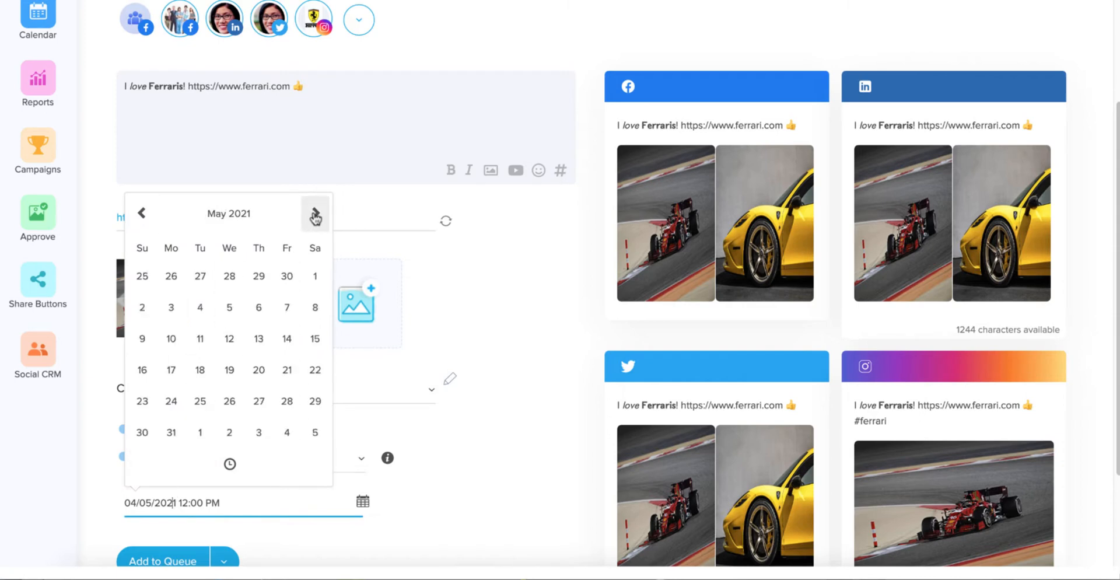
{"action": "left_click", "coordinate": [314, 216]}
{"action": "left_click", "coordinate": [315, 215]}
{"action": "left_click", "coordinate": [315, 216]}
{"action": "left_click", "coordinate": [315, 216]}
{"action": "left_click", "coordinate": [315, 216]}
{"action": "left_click", "coordinate": [315, 216]}
{"action": "left_click", "coordinate": [315, 216]}
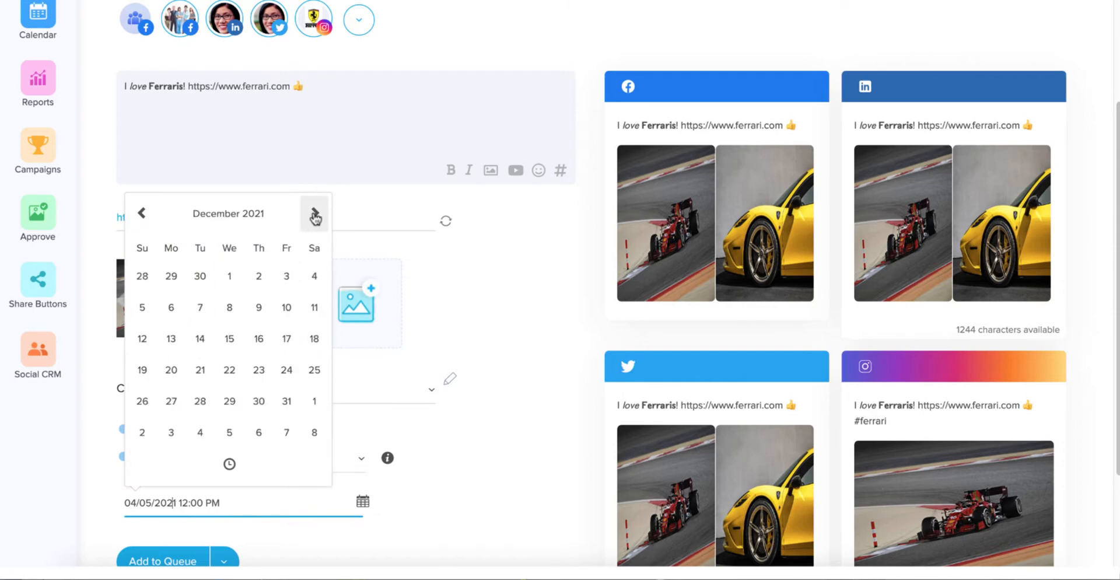
{"action": "left_click", "coordinate": [315, 215]}
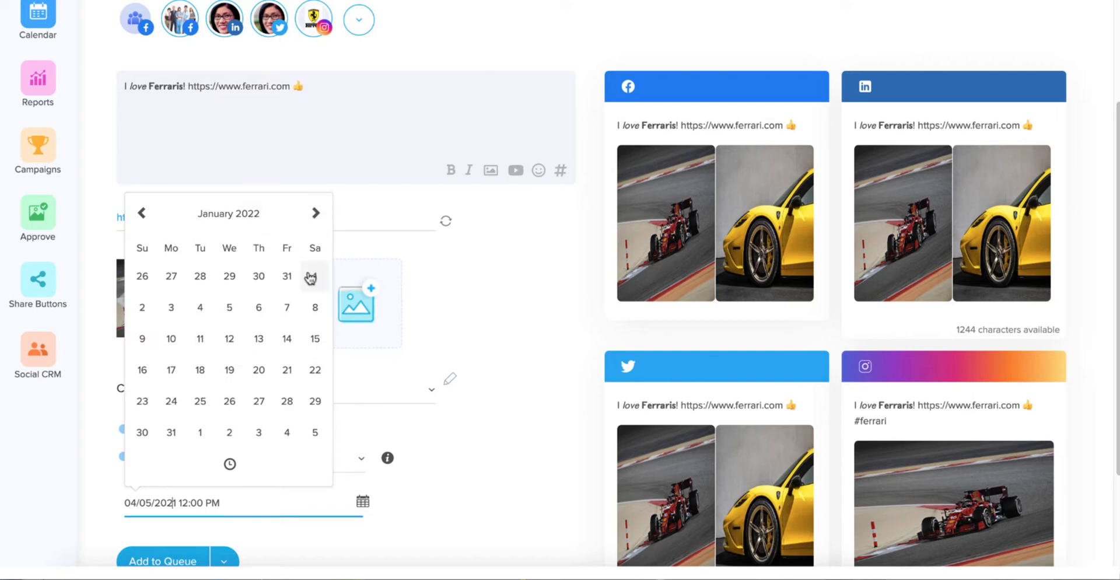
{"action": "left_click", "coordinate": [171, 309]}
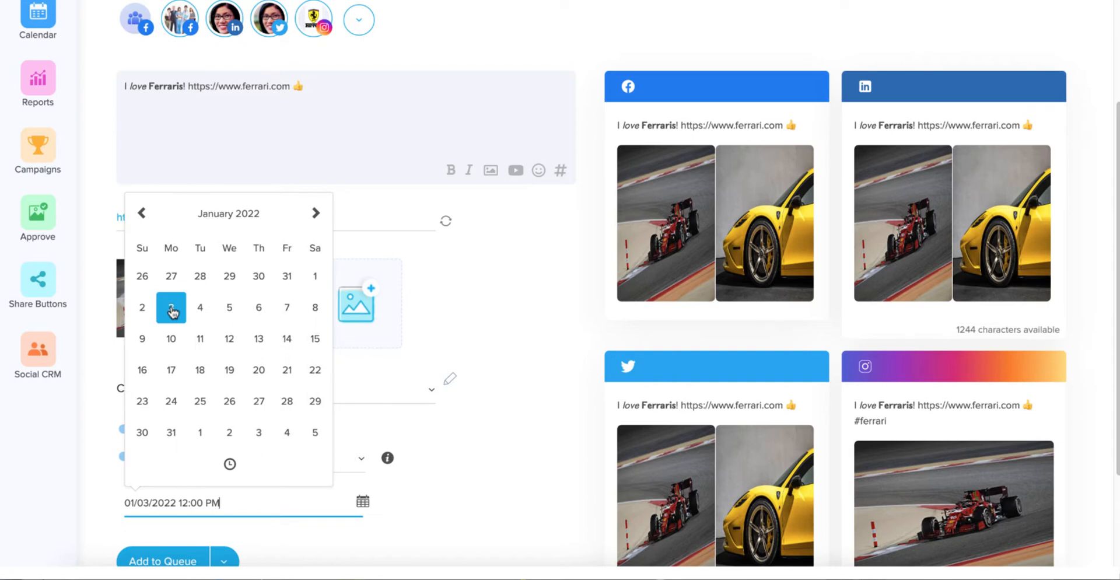
{"action": "left_click", "coordinate": [229, 464]}
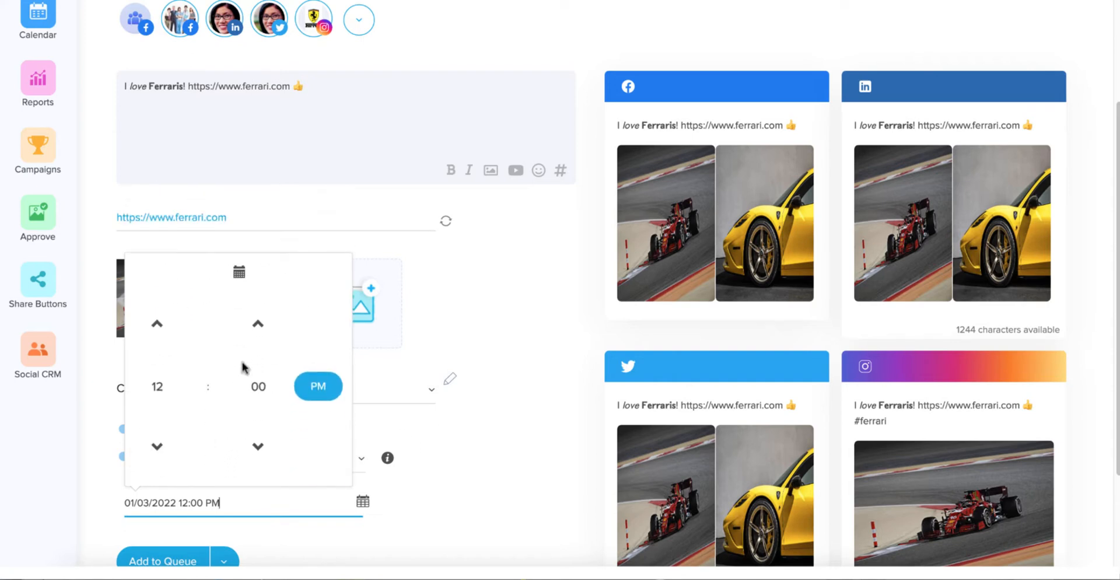
Close the ReQueue end time settings, try the Schedule publishing option, and switch the post to Optimal
{"action": "left_click", "coordinate": [553, 445]}
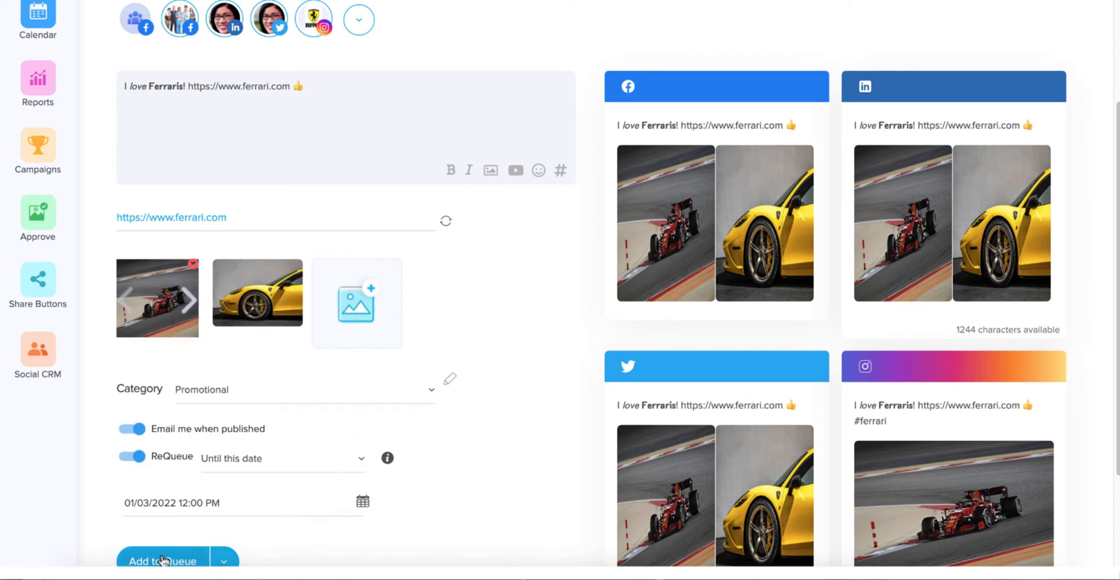
{"action": "scroll", "coordinate": [162, 524], "scroll_direction": "down", "scroll_amount": 3}
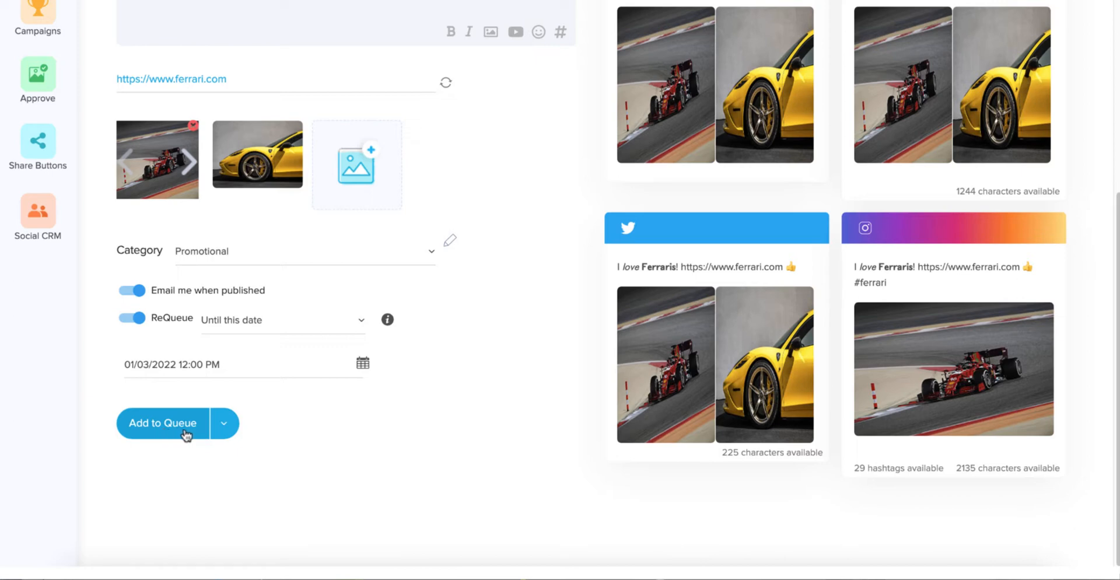
{"action": "left_click", "coordinate": [225, 425]}
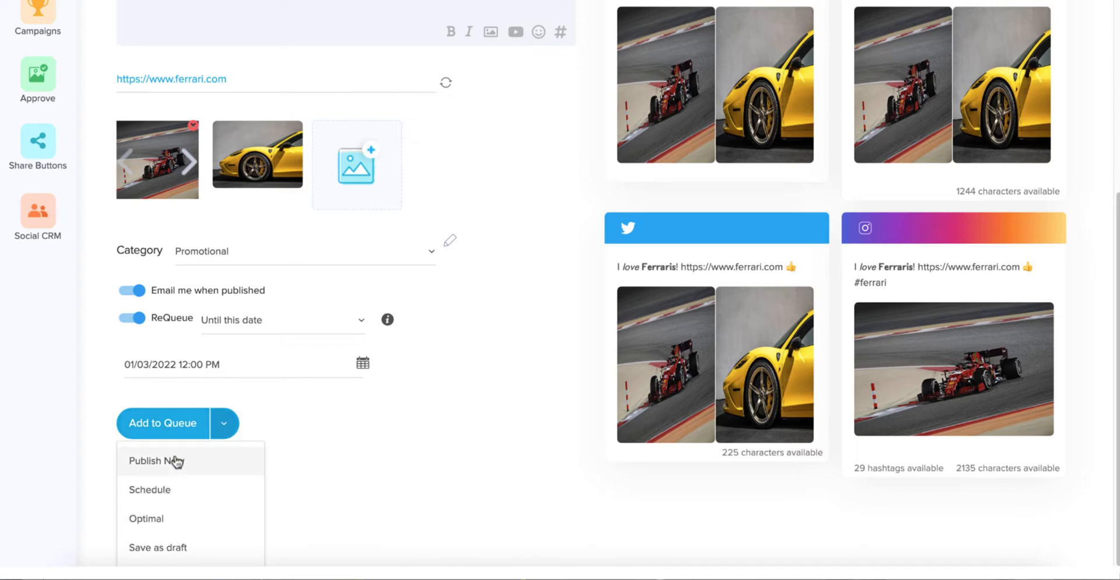
{"action": "left_click", "coordinate": [185, 493]}
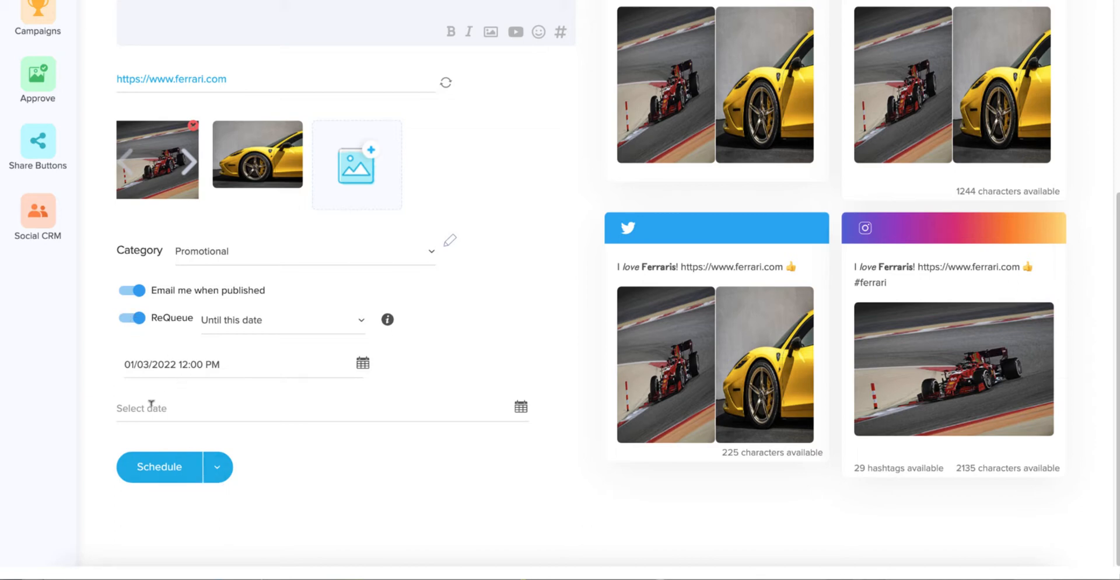
{"action": "left_click", "coordinate": [219, 469]}
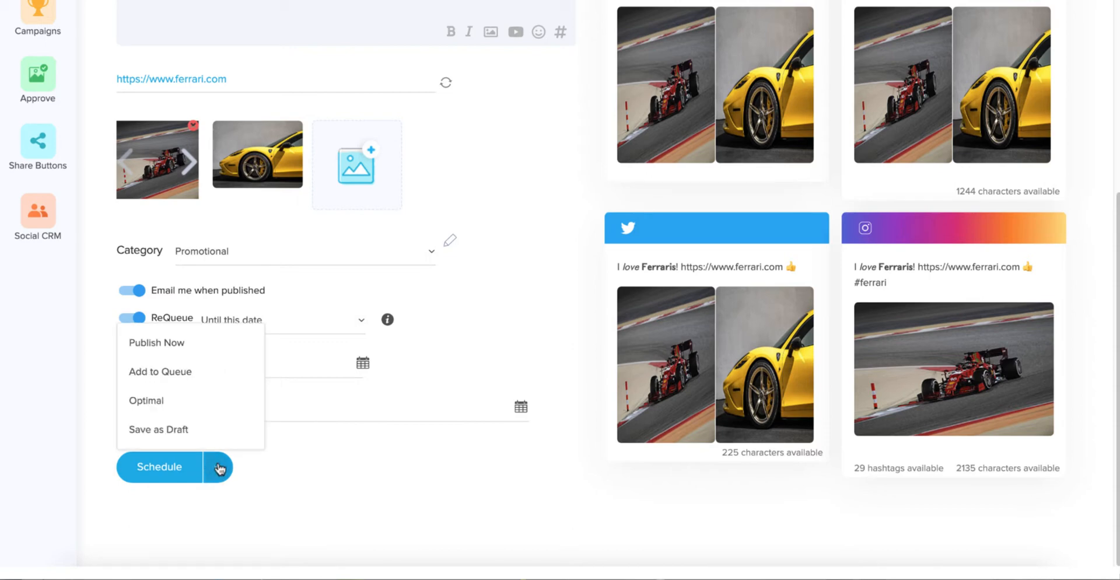
{"action": "left_click", "coordinate": [180, 406]}
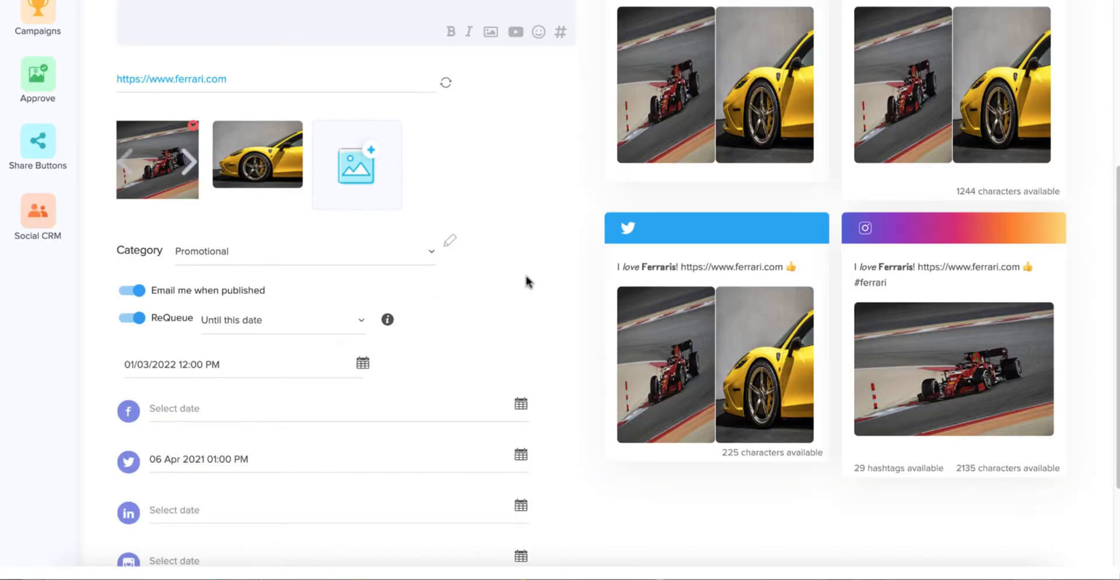
Review the calendar of the ReQueue end date and close it without picking another date
{"action": "scroll", "coordinate": [527, 280], "scroll_direction": "down", "scroll_amount": 2}
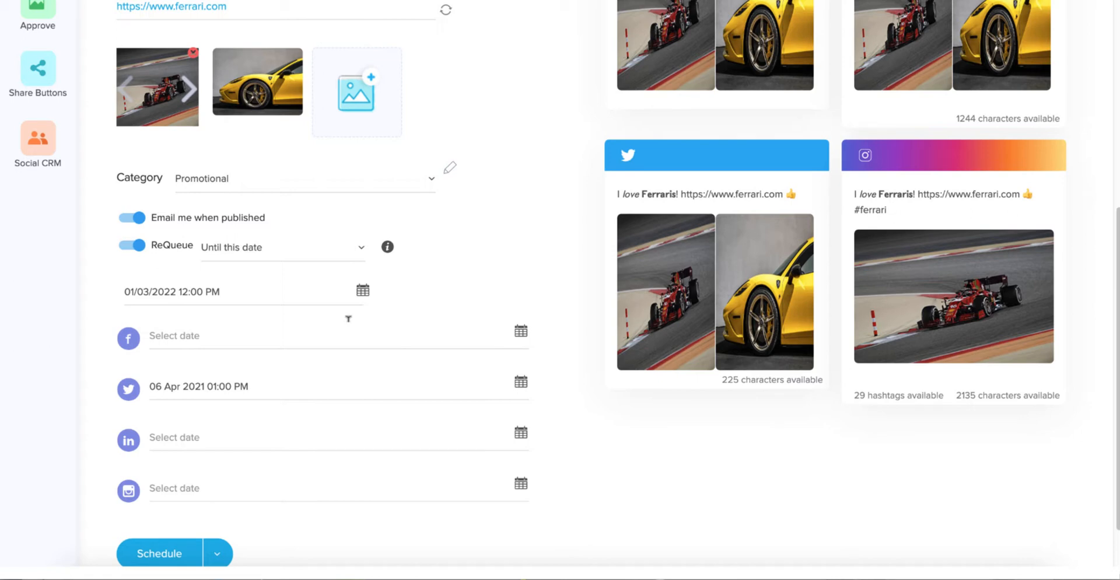
{"action": "left_click", "coordinate": [362, 290]}
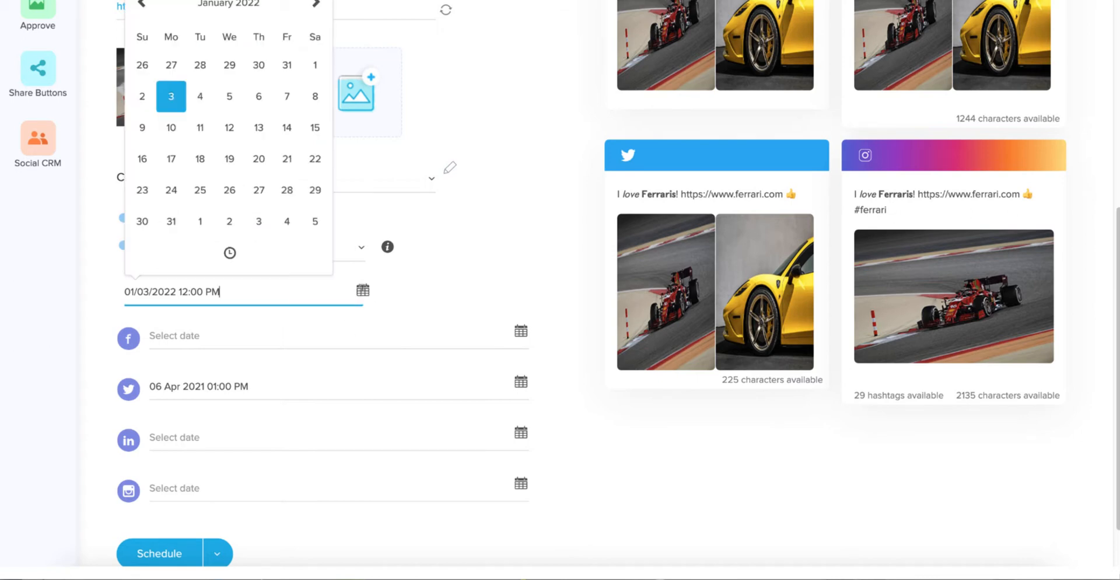
{"action": "scroll", "coordinate": [332, 260], "scroll_direction": "up", "scroll_amount": 1}
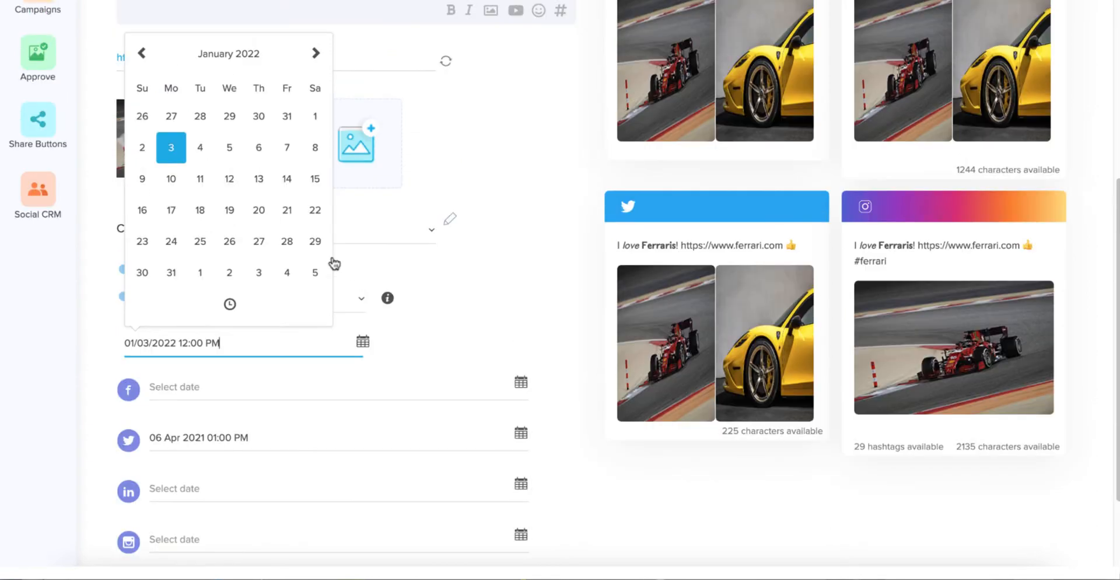
{"action": "left_click", "coordinate": [547, 225]}
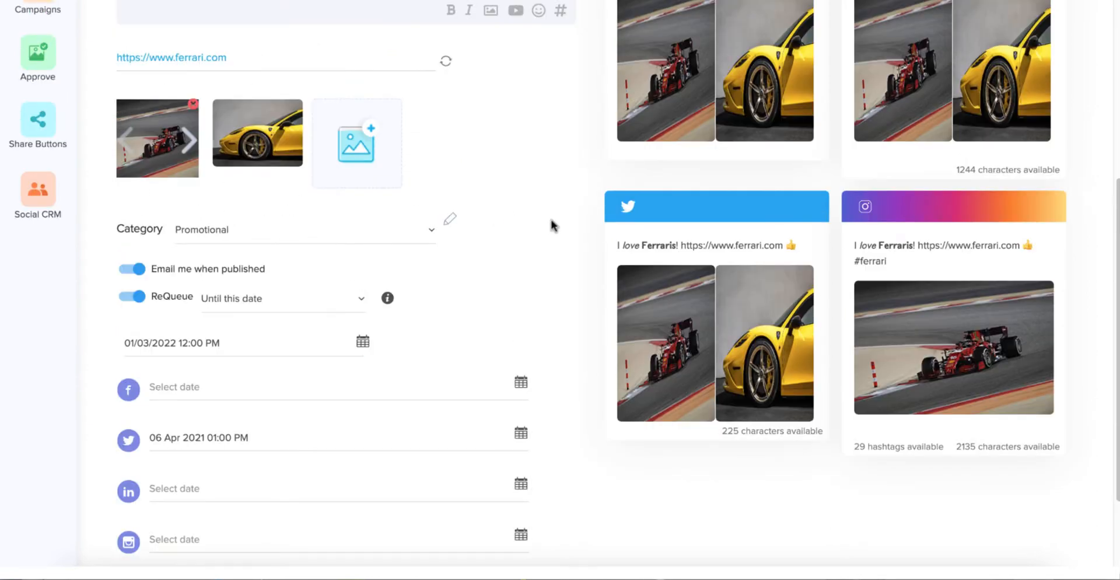
{"action": "scroll", "coordinate": [533, 233], "scroll_direction": "down", "scroll_amount": 1}
{"action": "scroll", "coordinate": [531, 234], "scroll_direction": "down", "scroll_amount": 1}
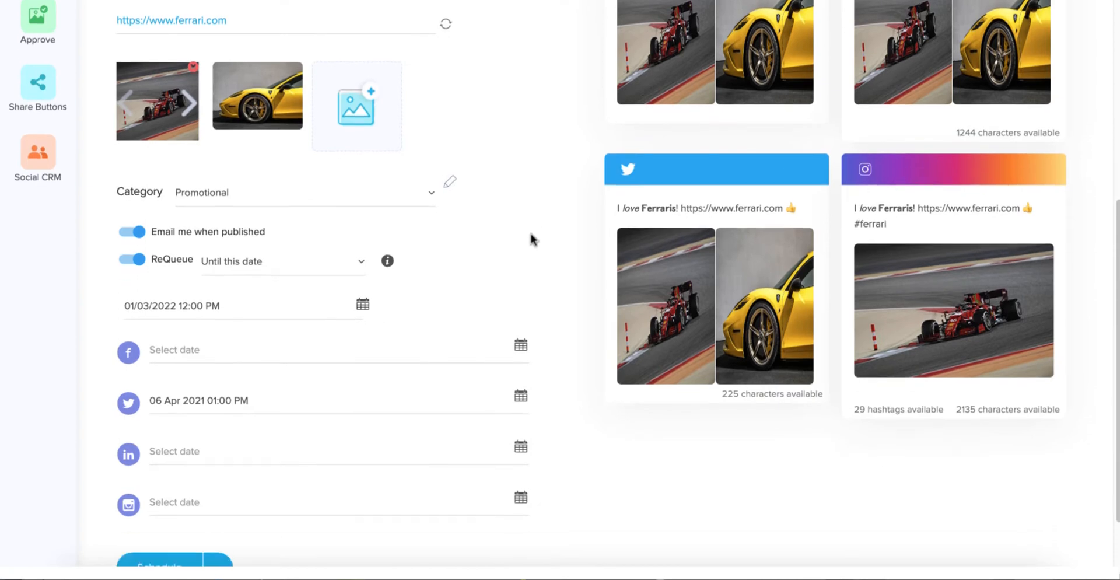
View Facebook's optimal posting times for today and tomorrow, optimized for Clicks, and close the time selection
{"action": "left_click", "coordinate": [520, 344]}
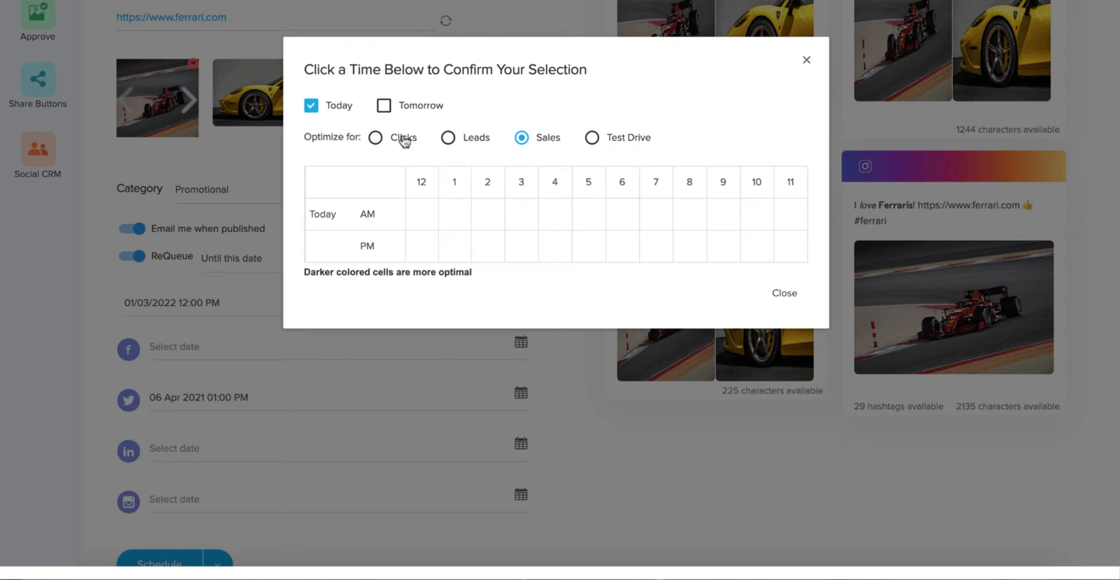
{"action": "left_click", "coordinate": [376, 138]}
{"action": "left_click", "coordinate": [383, 106]}
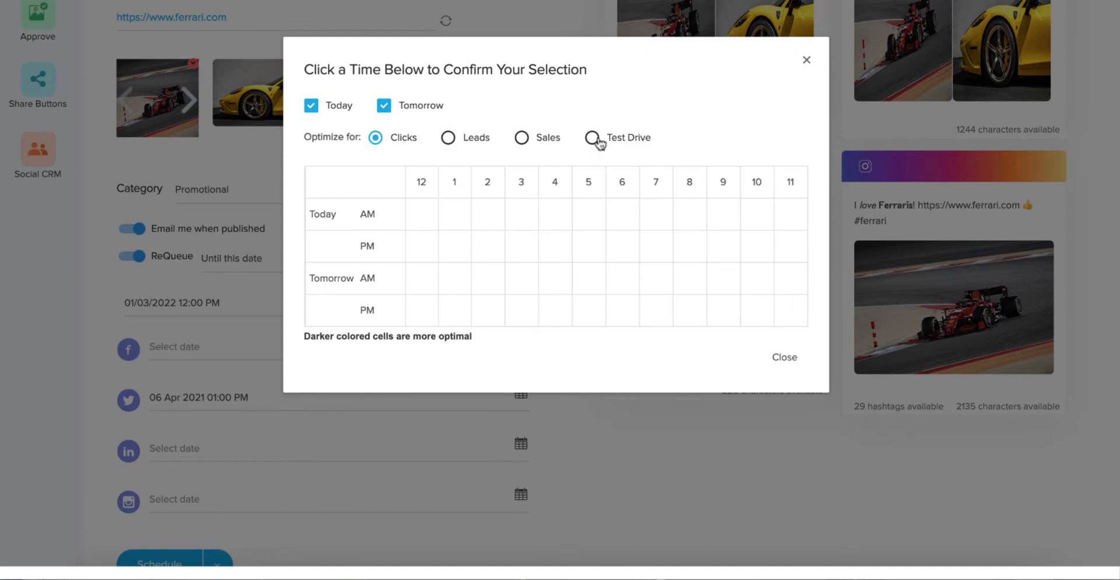
{"action": "left_click", "coordinate": [787, 358]}
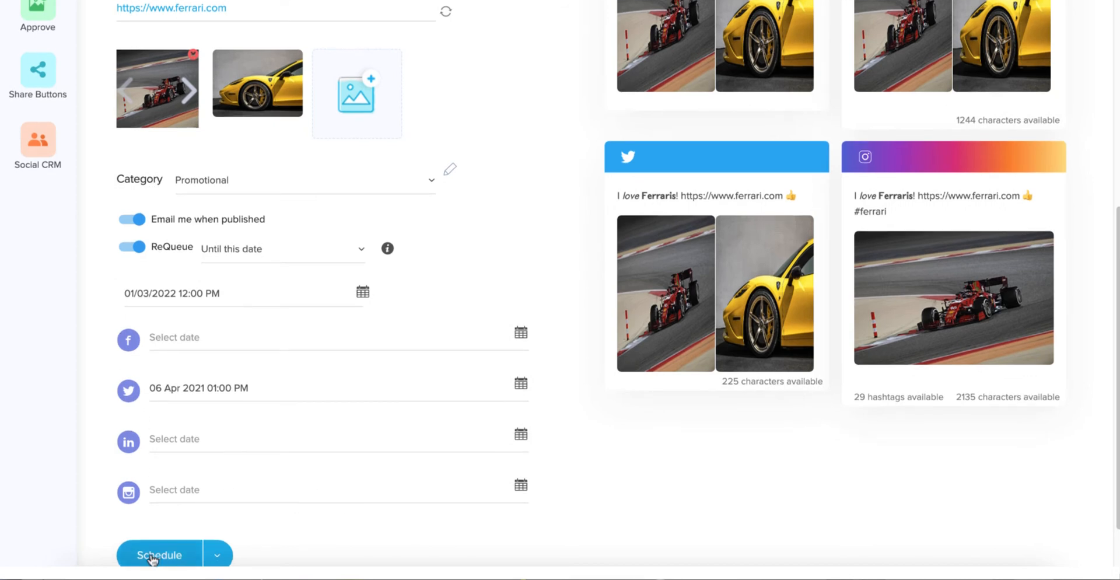
Publish the Ferrari post immediately with Publish Now
{"action": "left_click", "coordinate": [220, 556]}
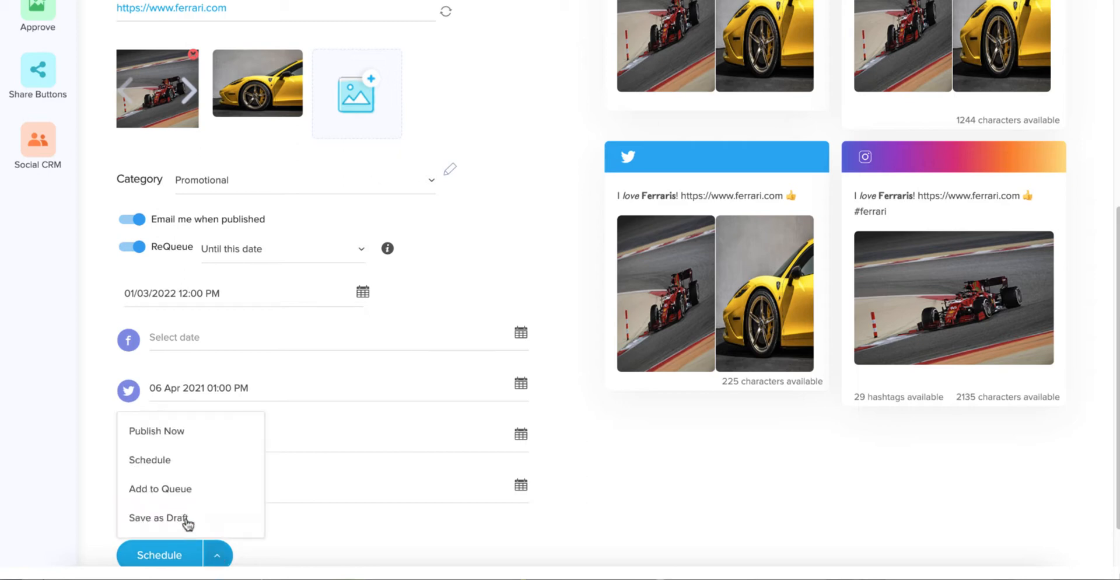
{"action": "left_click", "coordinate": [170, 437]}
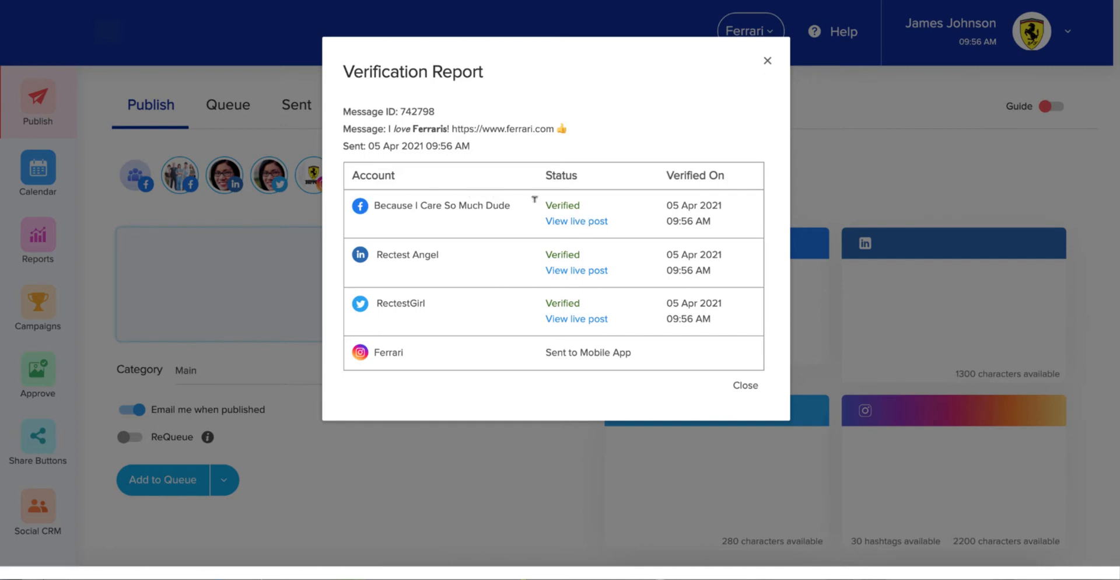
View the live Facebook post from the verification report, look over its text and images, and close the report
{"action": "left_click", "coordinate": [564, 222]}
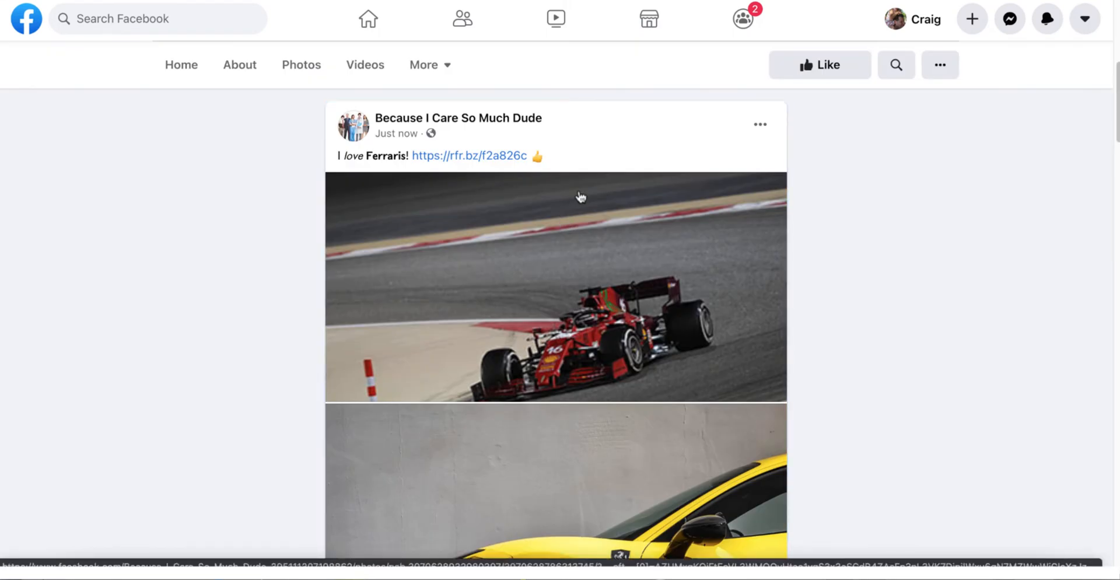
{"action": "scroll", "coordinate": [579, 201], "scroll_direction": "down", "scroll_amount": 3}
{"action": "scroll", "coordinate": [579, 204], "scroll_direction": "down", "scroll_amount": 2}
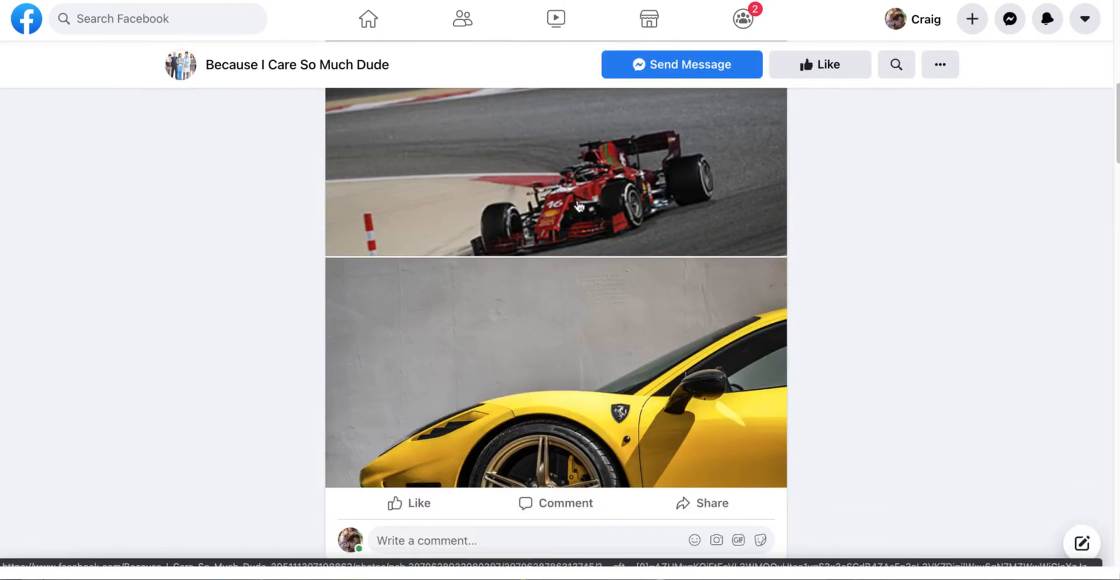
{"action": "scroll", "coordinate": [579, 205], "scroll_direction": "up", "scroll_amount": 6}
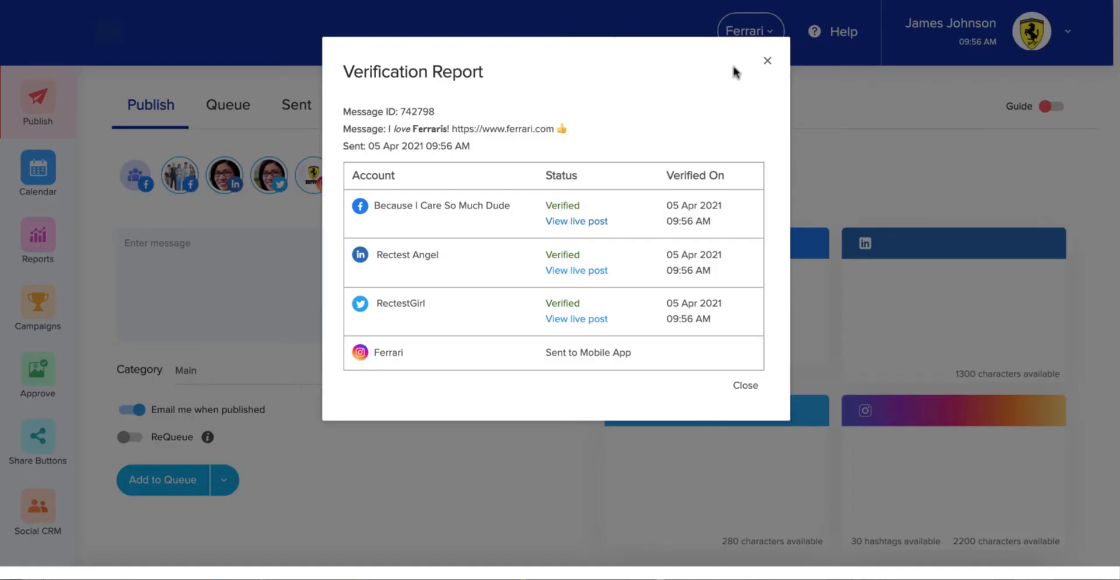
{"action": "left_click", "coordinate": [767, 62]}
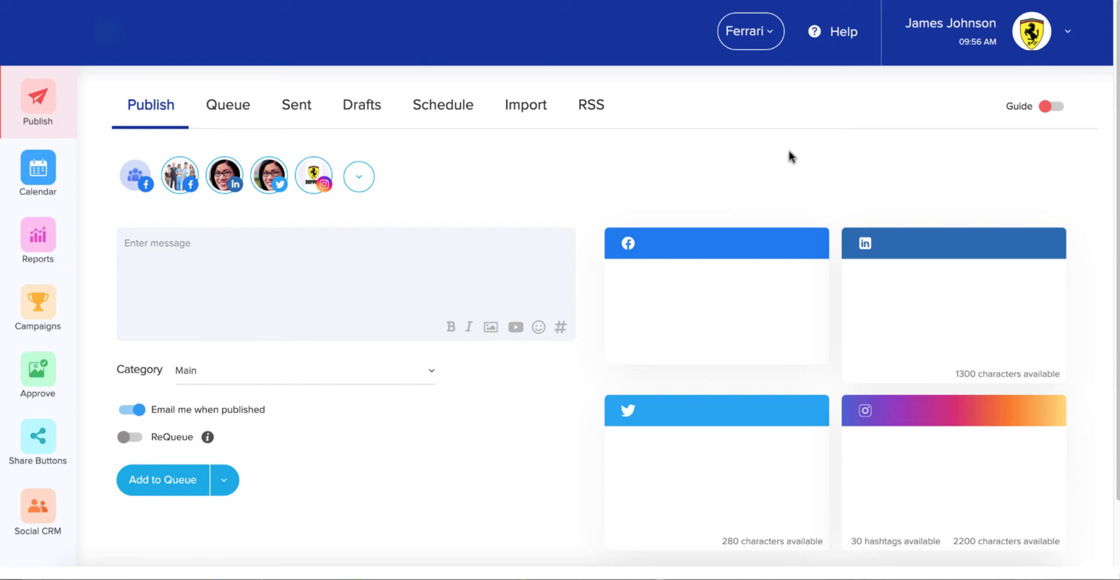
Examine the queued posts and the actions available for the queued post in the Tips category
{"action": "left_click", "coordinate": [231, 106]}
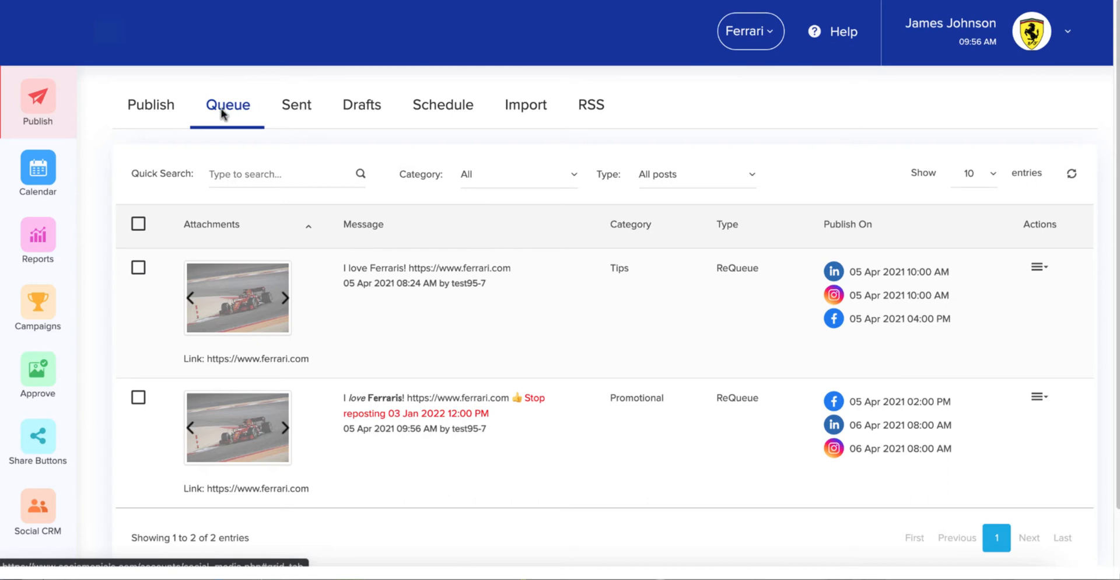
{"action": "scroll", "coordinate": [222, 121], "scroll_direction": "down", "scroll_amount": 1}
{"action": "scroll", "coordinate": [221, 119], "scroll_direction": "down", "scroll_amount": 3}
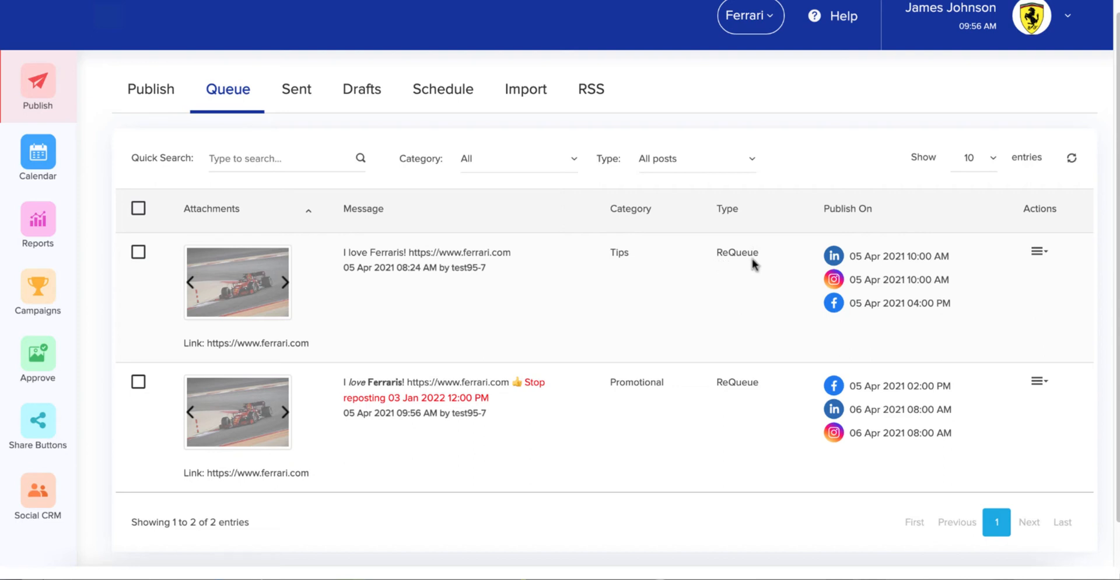
{"action": "left_click", "coordinate": [1038, 252]}
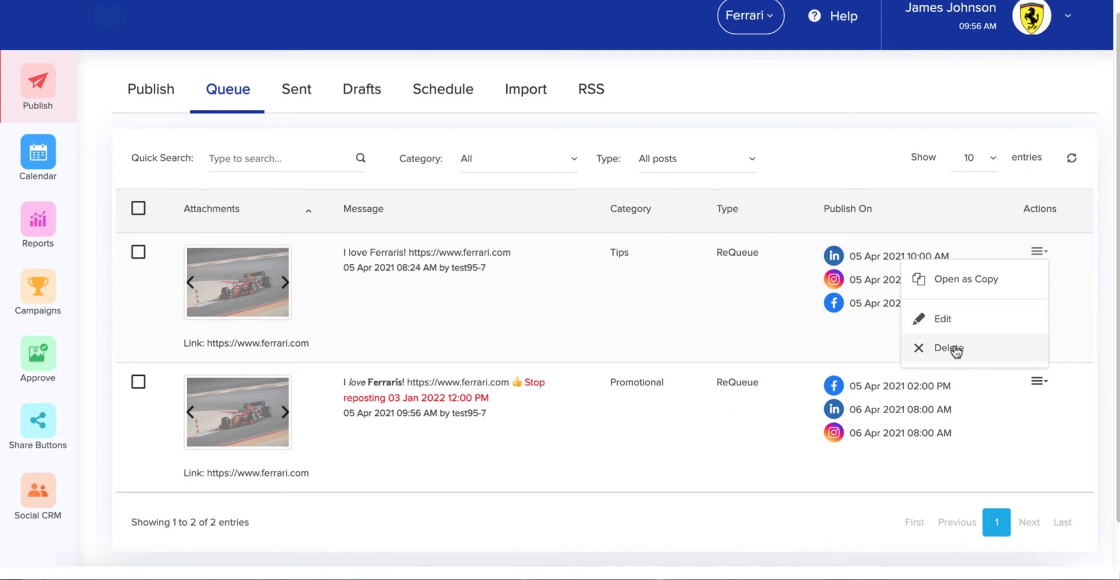
Look through the list of sent posts with their categories, users and publishing dates
{"action": "left_click", "coordinate": [296, 91]}
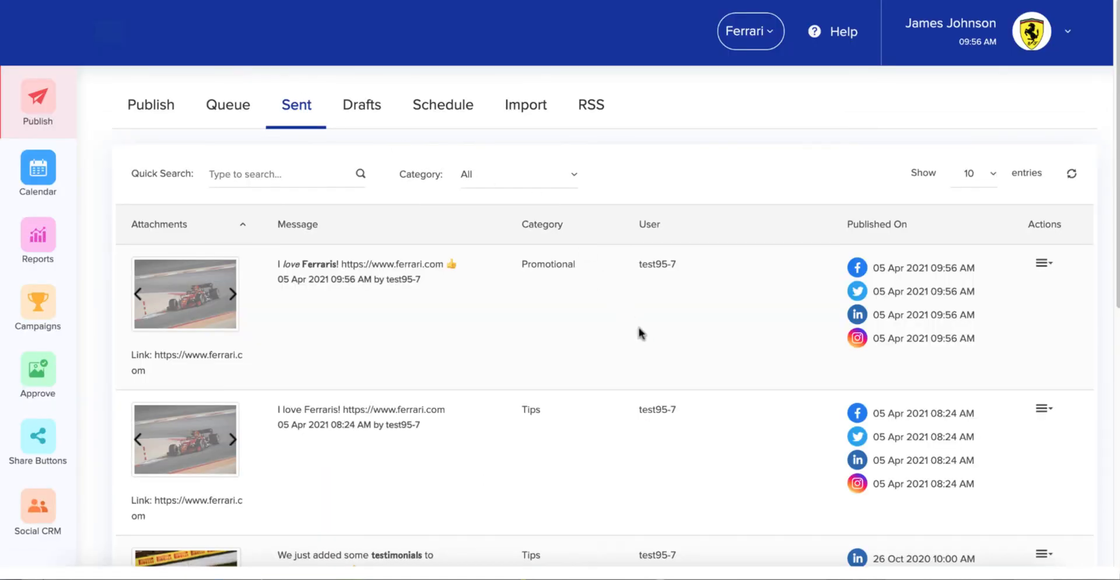
{"action": "scroll", "coordinate": [630, 321], "scroll_direction": "down", "scroll_amount": 3}
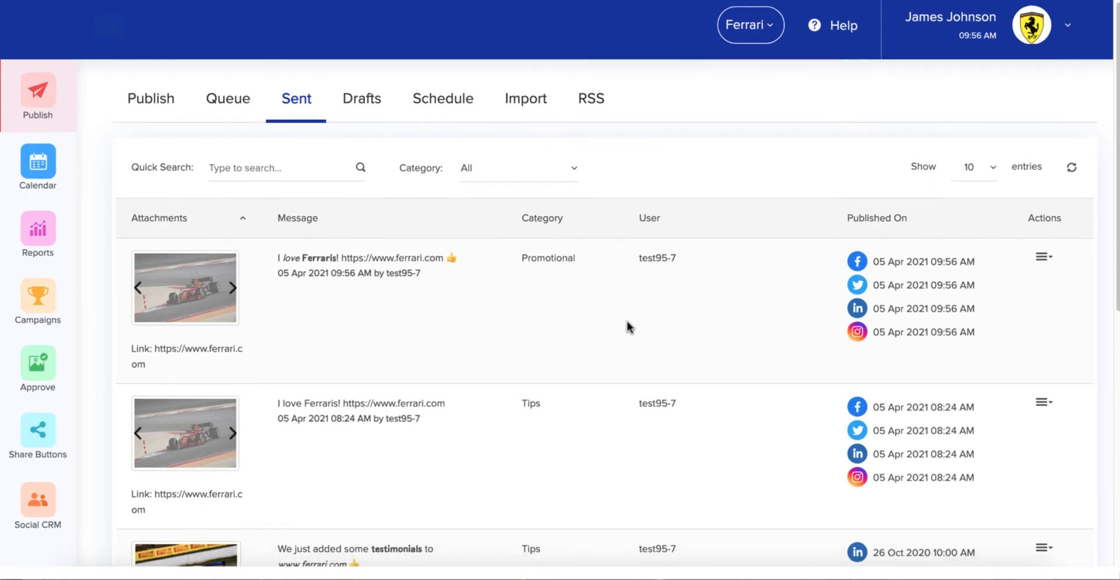
{"action": "scroll", "coordinate": [628, 330], "scroll_direction": "down", "scroll_amount": 1}
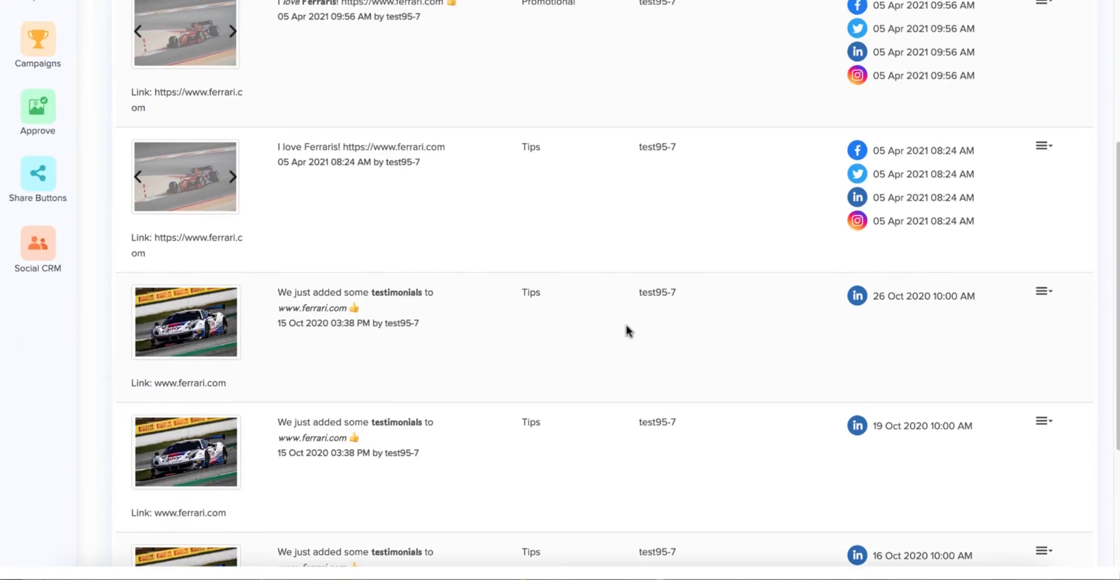
{"action": "scroll", "coordinate": [625, 327], "scroll_direction": "up", "scroll_amount": 5}
{"action": "scroll", "coordinate": [625, 321], "scroll_direction": "up", "scroll_amount": 1}
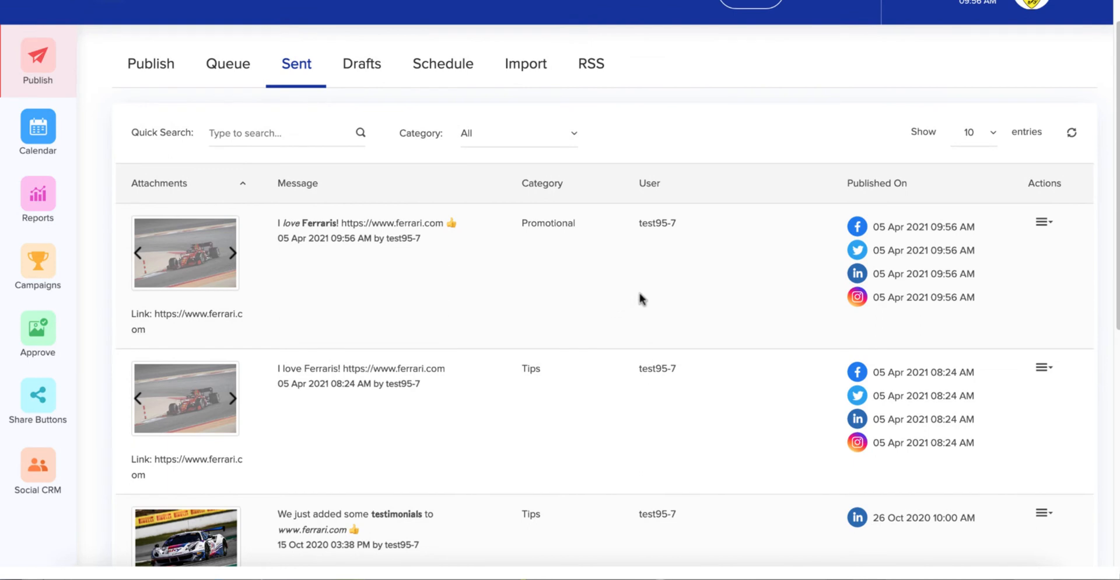
{"action": "left_click", "coordinate": [1040, 224]}
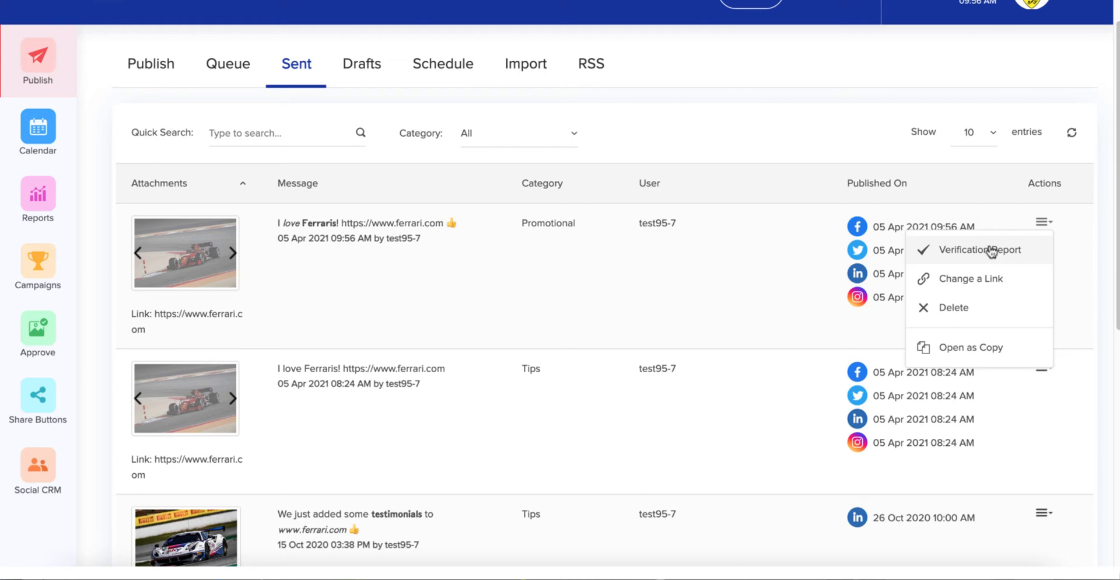
{"action": "left_click", "coordinate": [981, 280]}
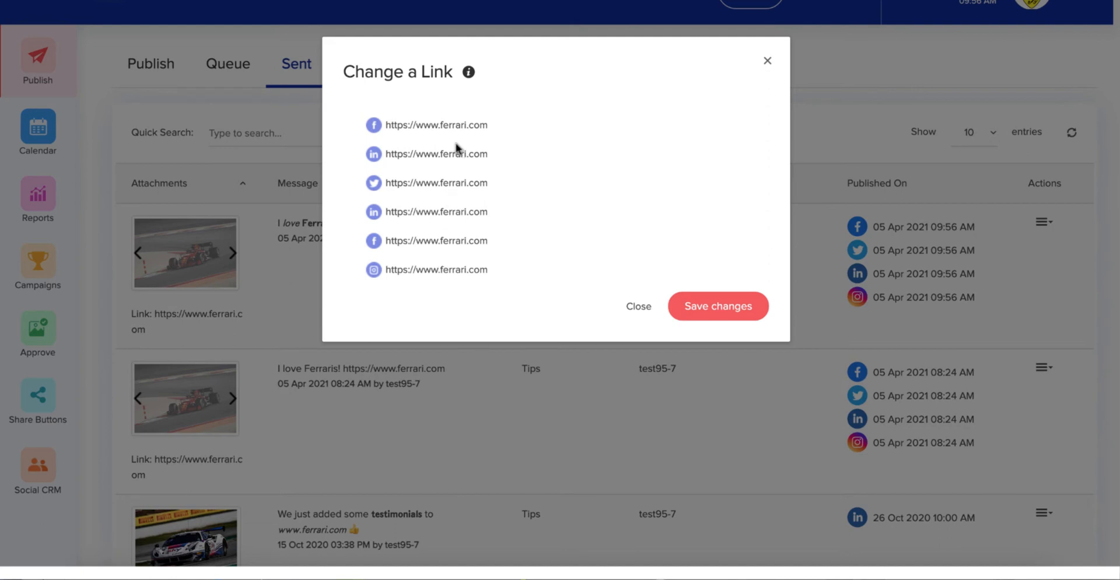
{"action": "left_click", "coordinate": [456, 122]}
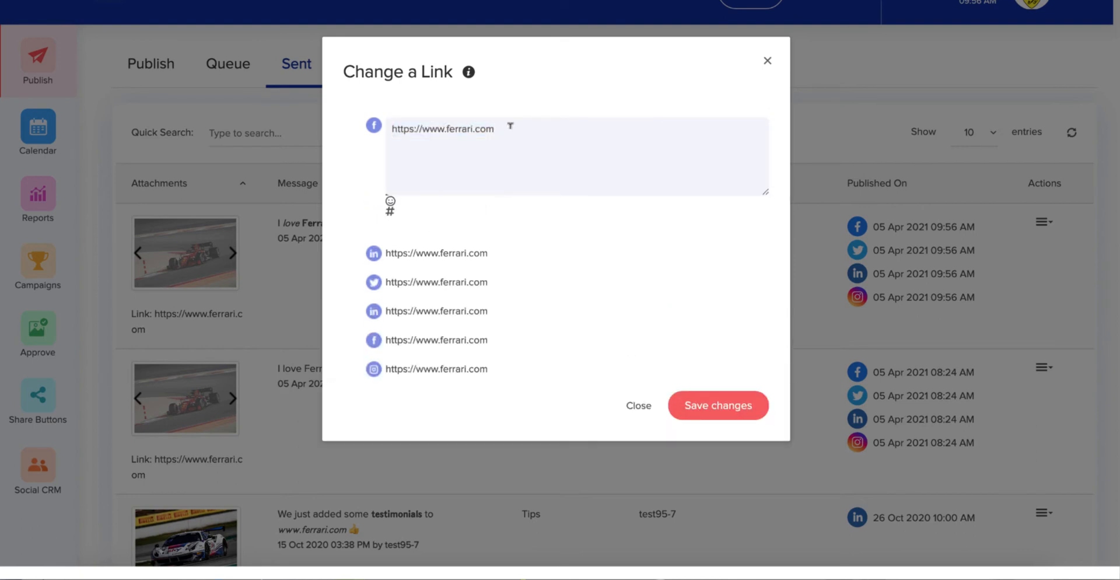
{"action": "type", "text": "?source=social"}
{"action": "left_click", "coordinate": [632, 45]}
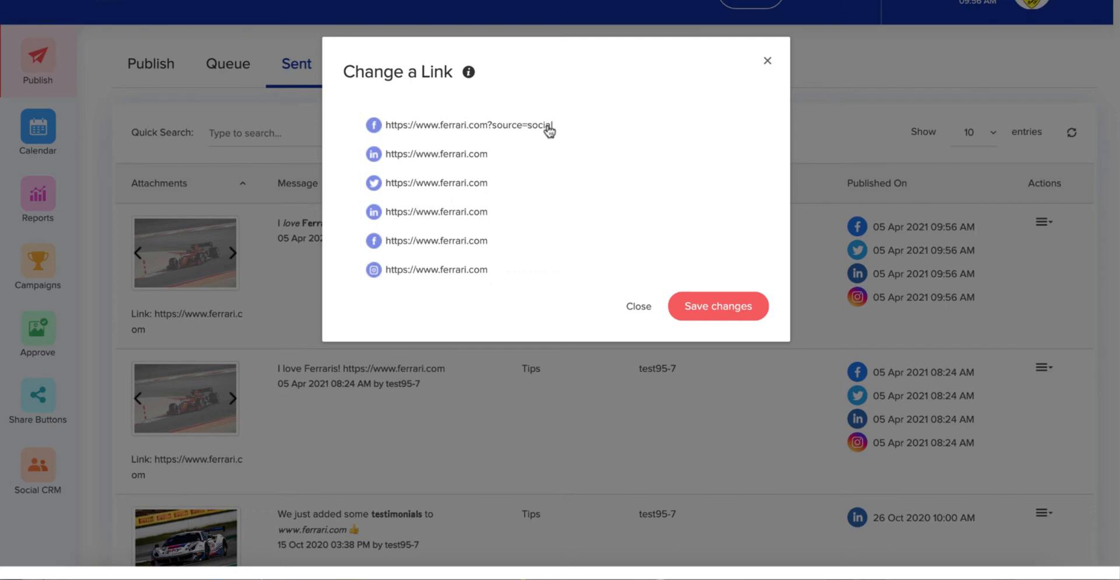
{"action": "left_click", "coordinate": [717, 308]}
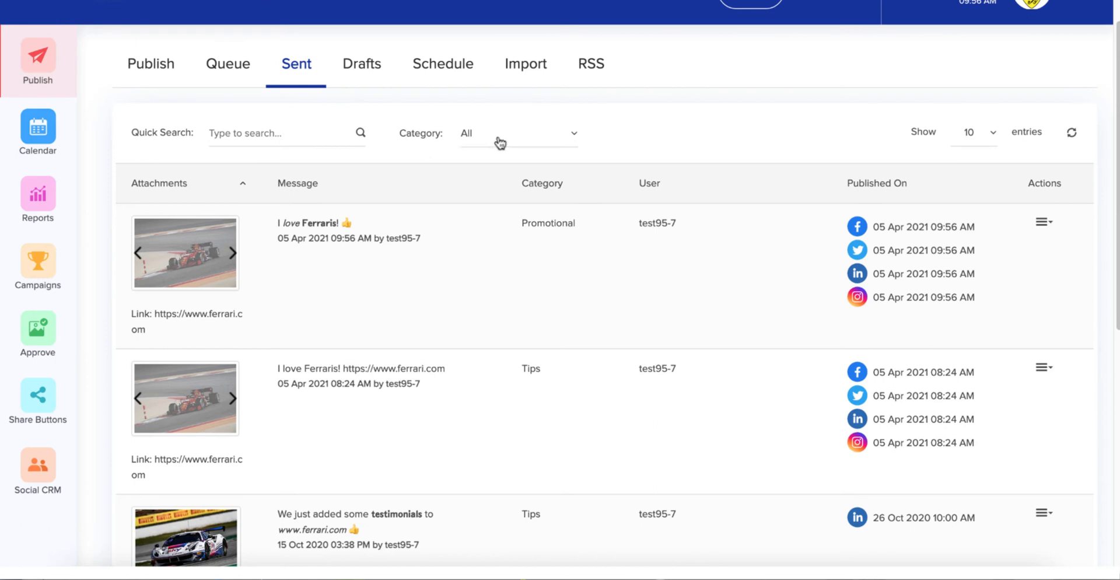
Check the actions of the newest sent post, view the drafts list, and open the account options
{"action": "left_click", "coordinate": [1044, 223]}
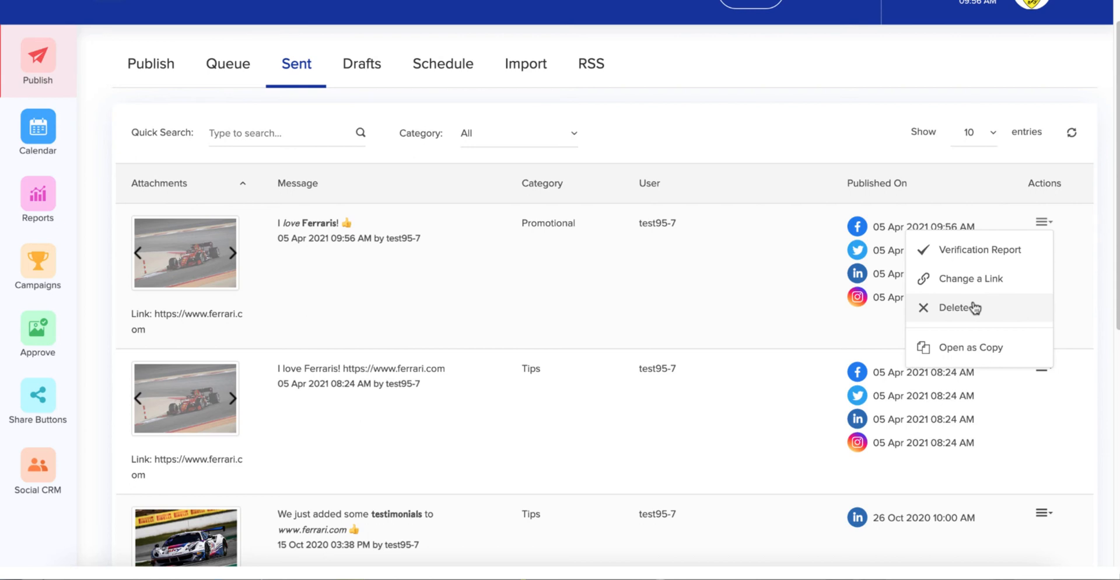
{"action": "left_click", "coordinate": [372, 69]}
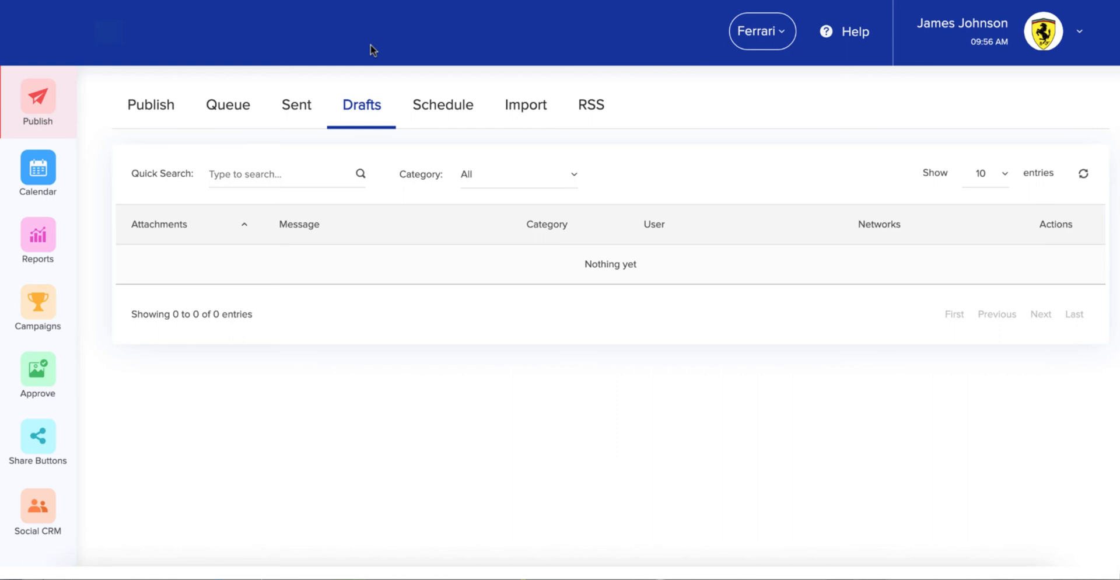
{"action": "left_click", "coordinate": [1050, 38]}
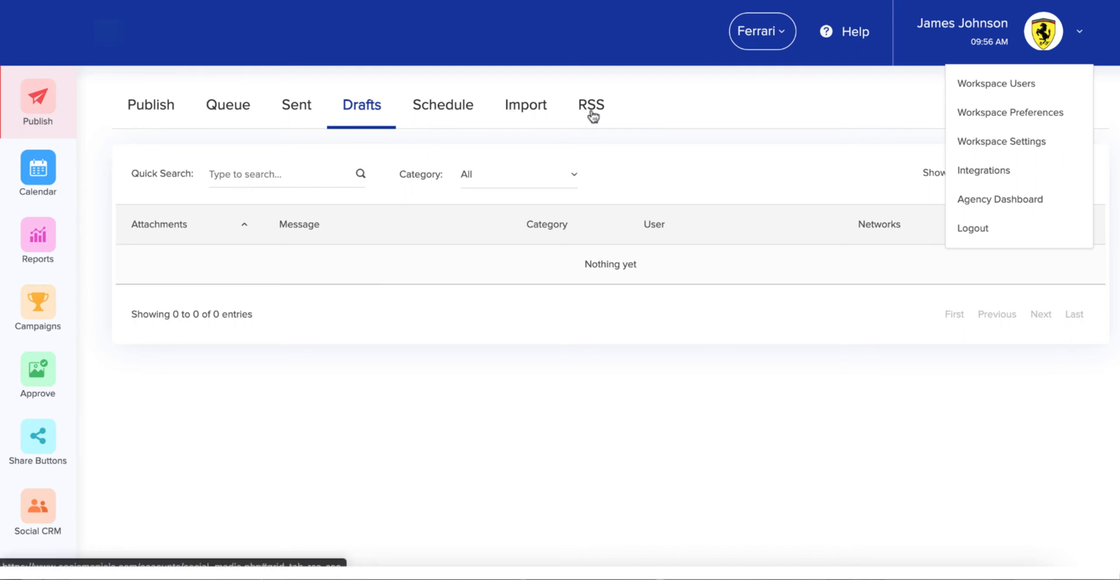
Examine the bulk CSV import options, including the explanation of holding uploaded posts for approval
{"action": "left_click", "coordinate": [536, 108]}
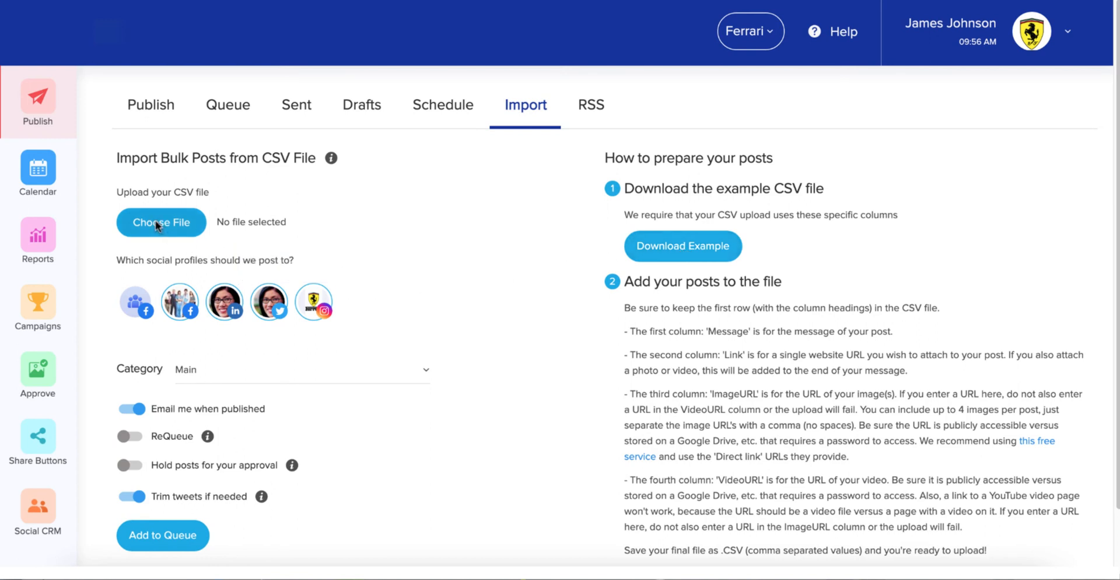
{"action": "mouse_move", "coordinate": [136, 301]}
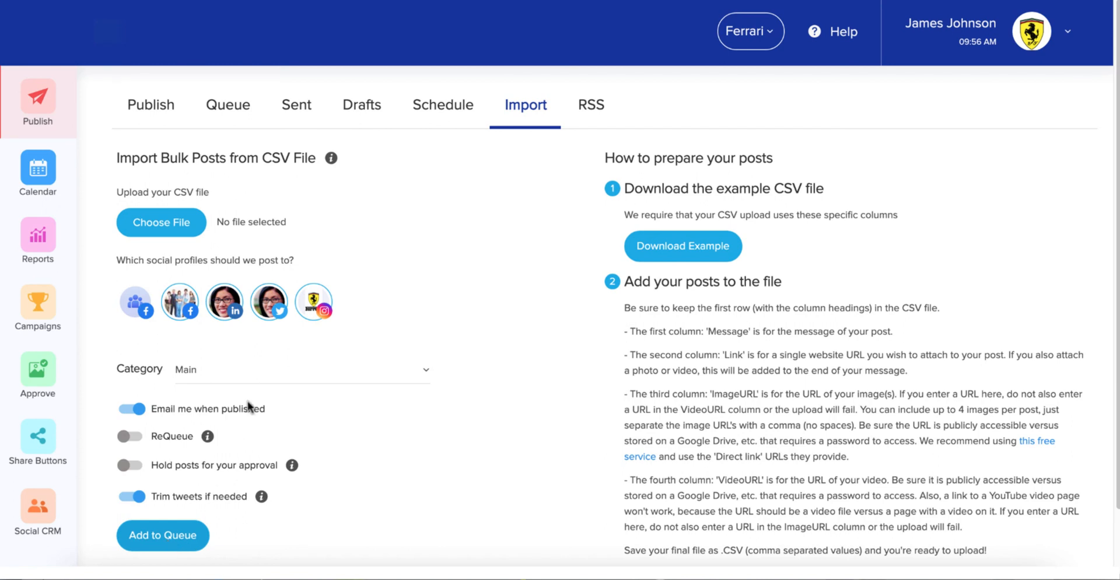
{"action": "mouse_move", "coordinate": [334, 163]}
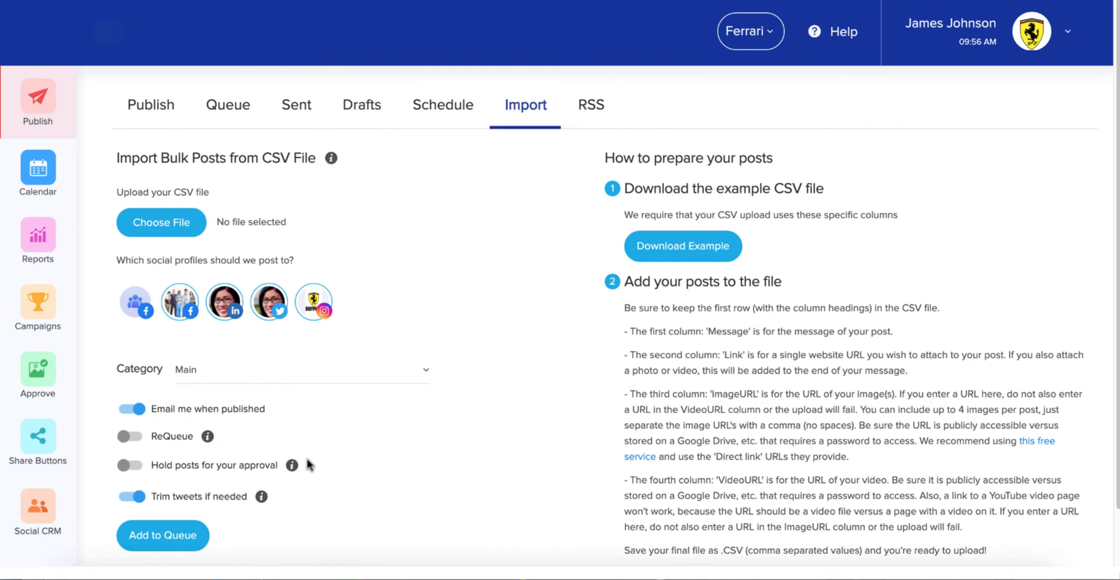
{"action": "mouse_move", "coordinate": [292, 464]}
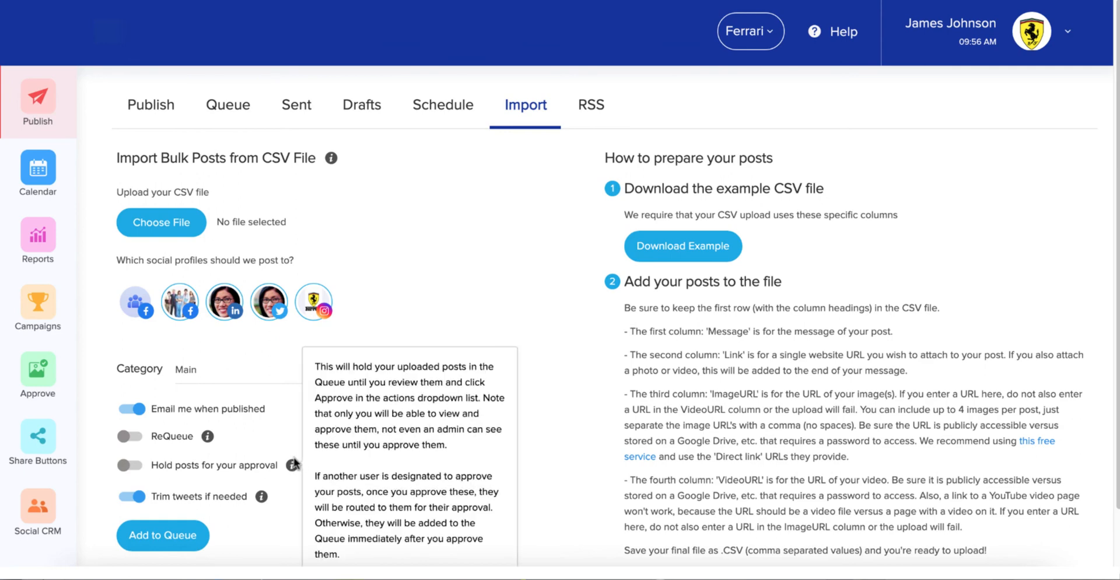
Review the settings available for adding an RSS feed, and close the feed editor without adding one
{"action": "left_click", "coordinate": [592, 109]}
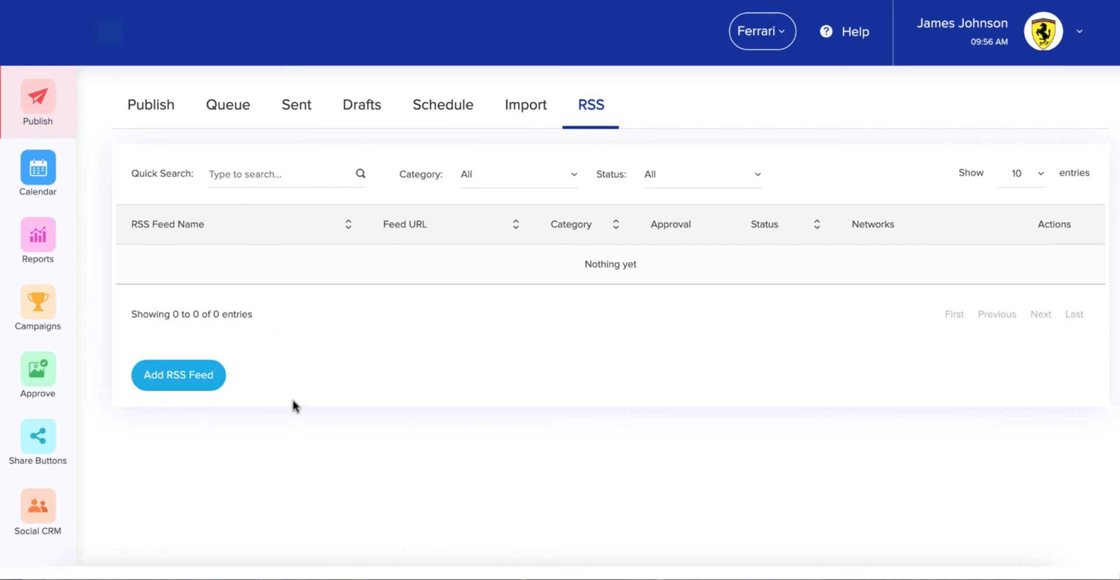
{"action": "left_click", "coordinate": [182, 378]}
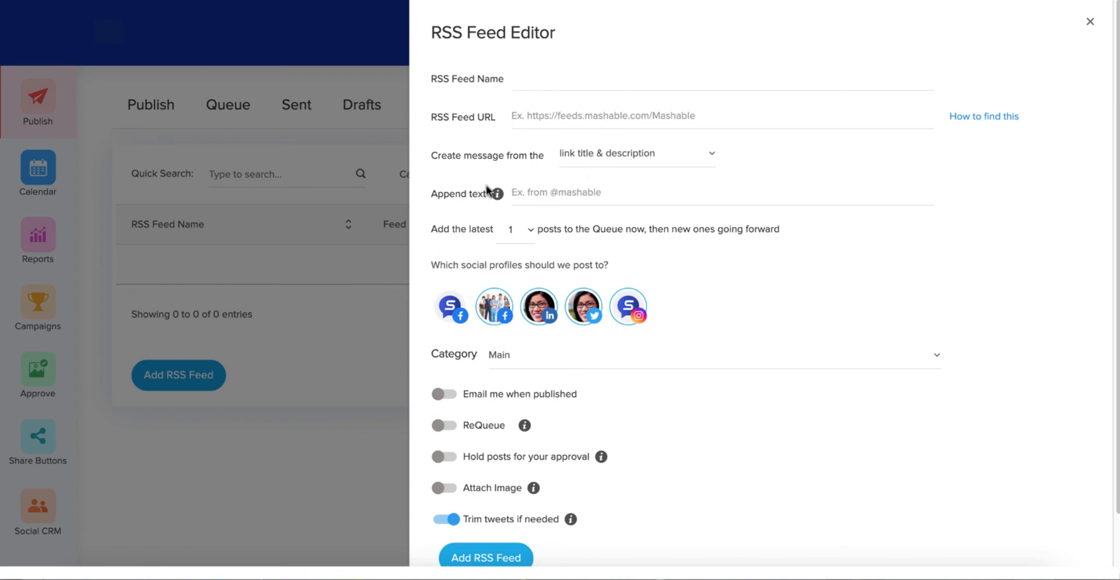
{"action": "mouse_move", "coordinate": [493, 197]}
{"action": "scroll", "coordinate": [607, 305], "scroll_direction": "down", "scroll_amount": 3}
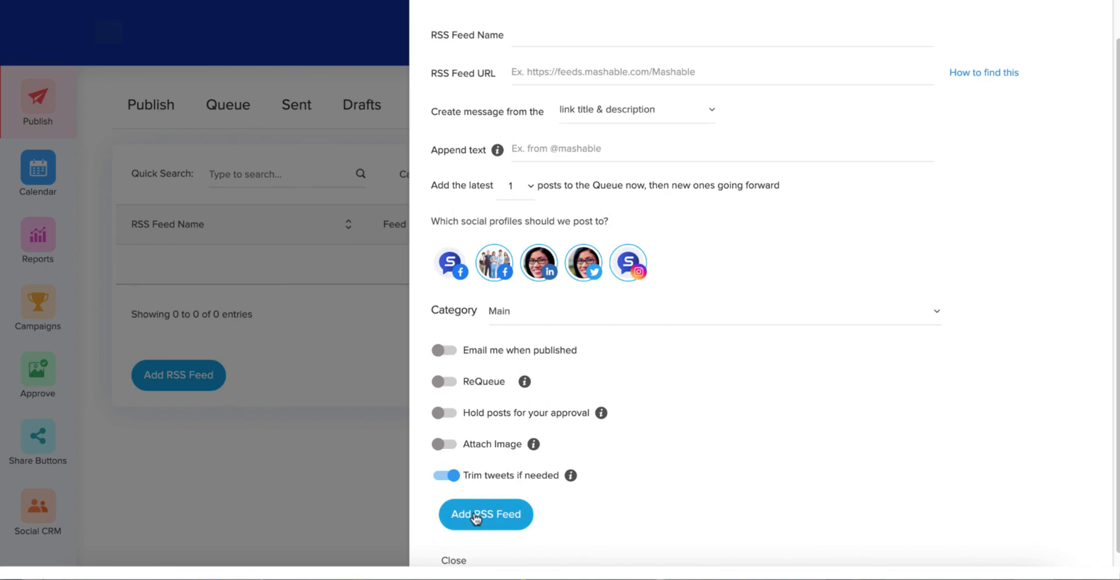
{"action": "left_click", "coordinate": [455, 560]}
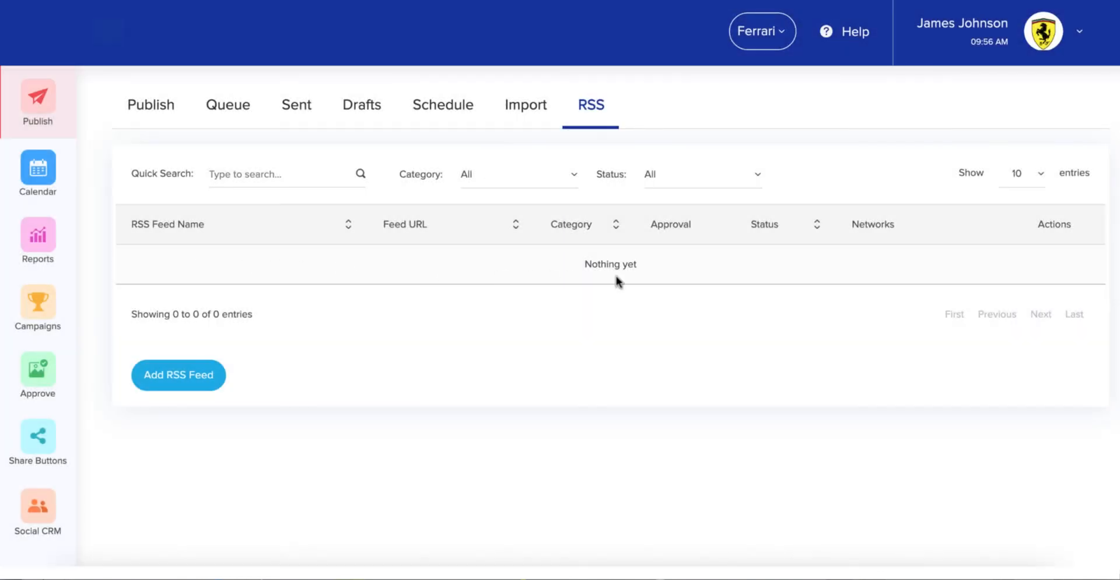